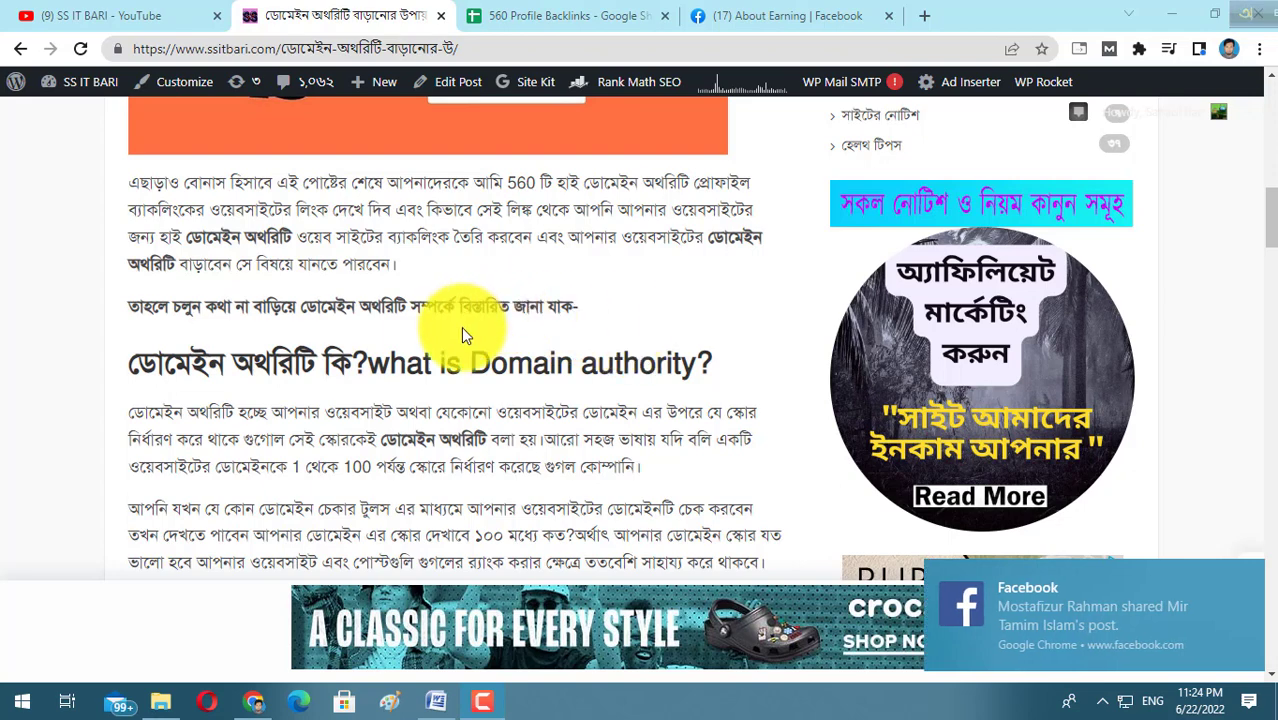
# - Skim the domain authority article, then look through the profile sites and DA scores in the 560 Profile Backlinks spreadsheet
pyautogui.scroll(-2, 460, 332)
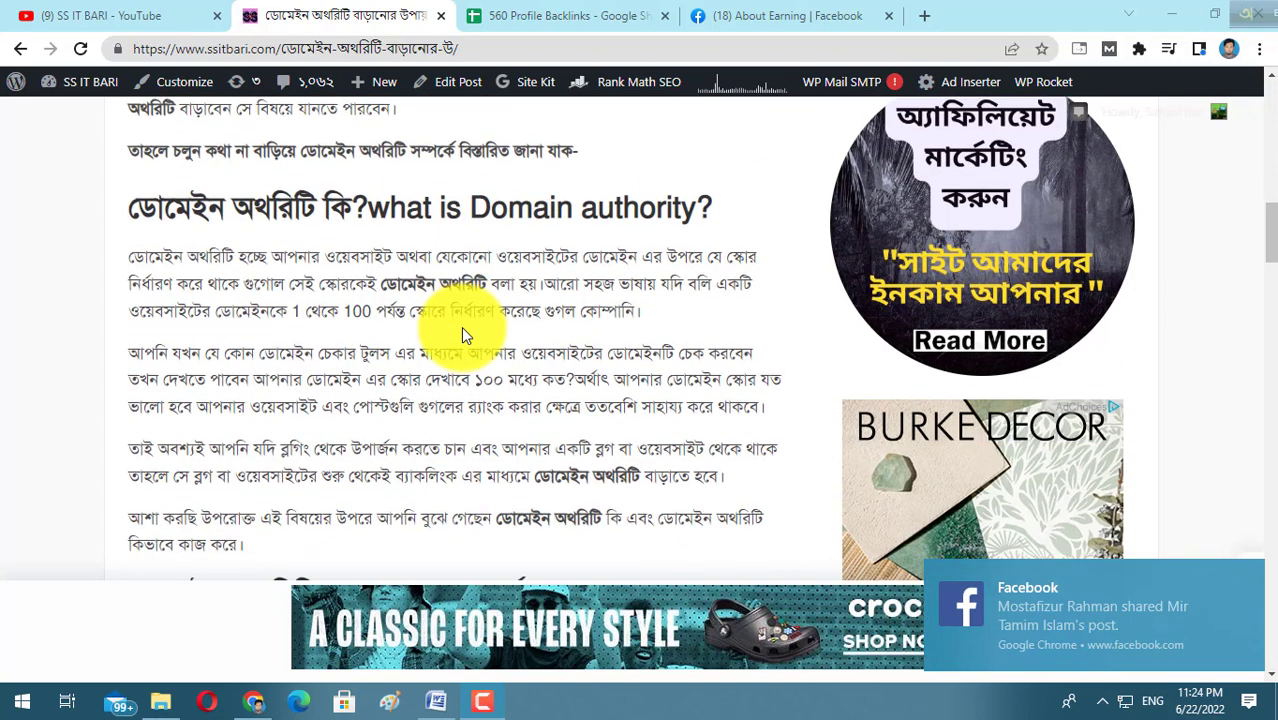
pyautogui.scroll(-4, 450, 588)
pyautogui.click(572, 16)
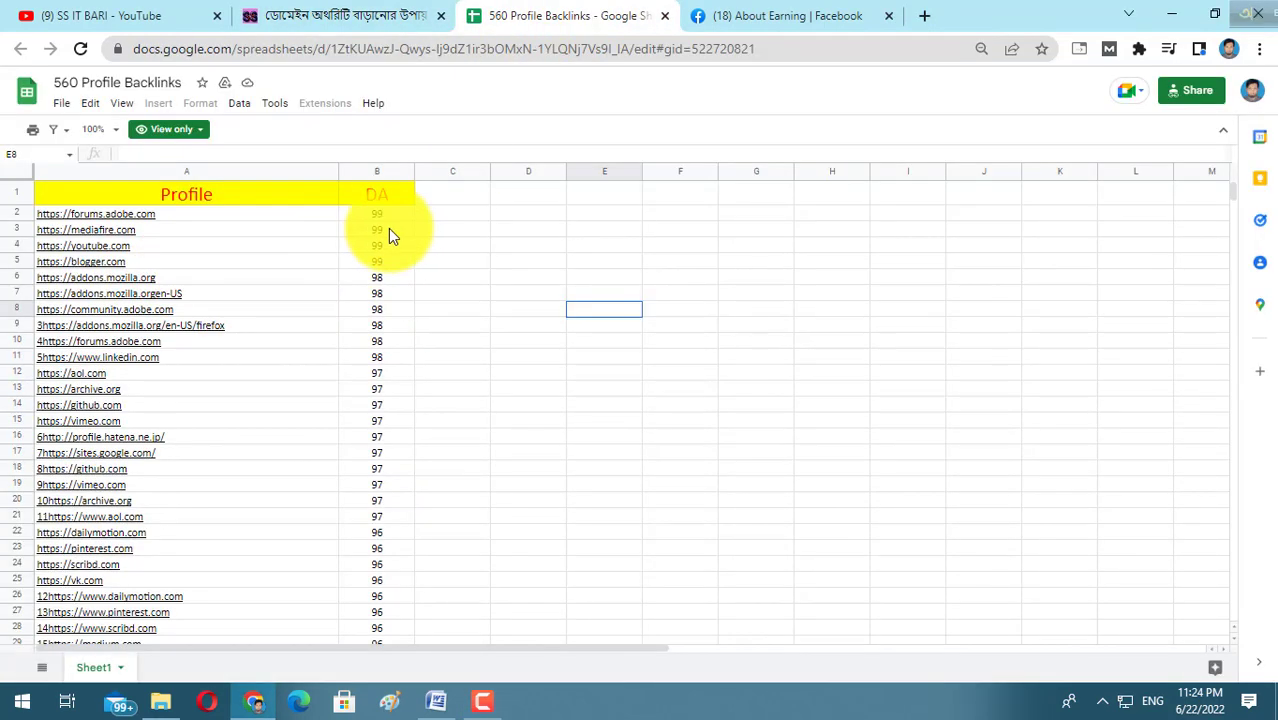
pyautogui.scroll(-3, 267, 320)
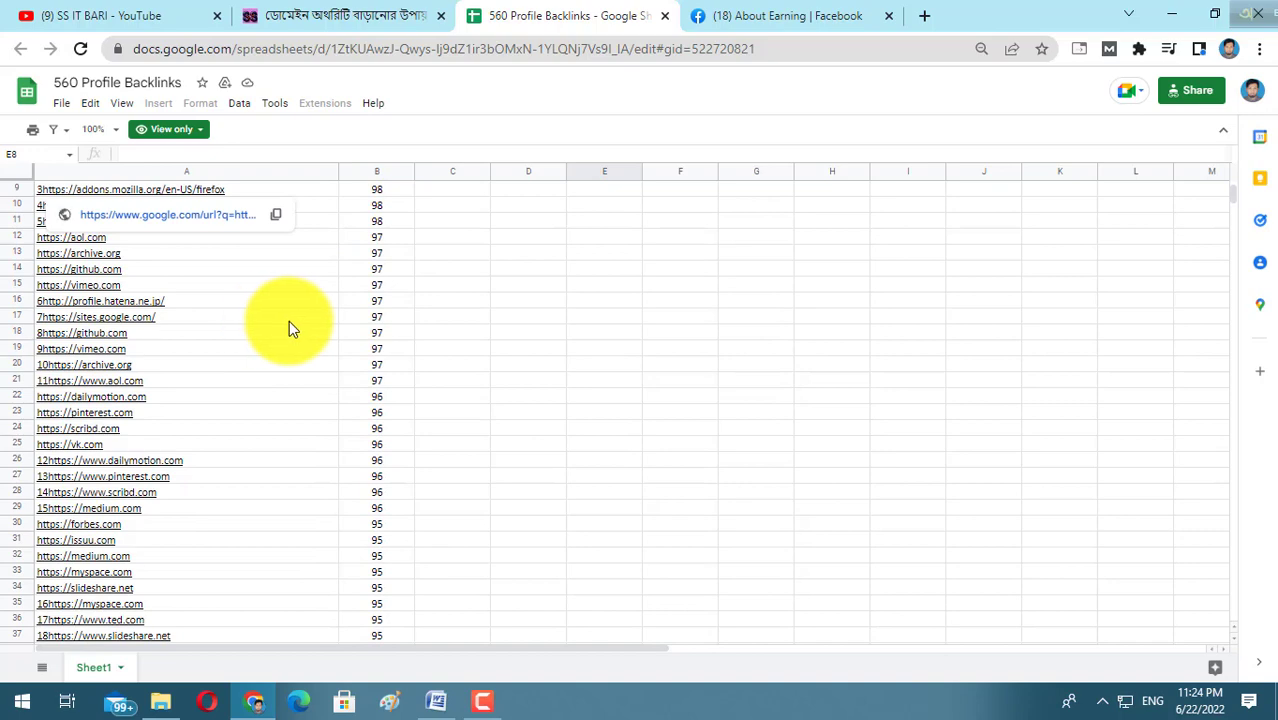
pyautogui.scroll(-3, 289, 320)
pyautogui.scroll(-9, 289, 328)
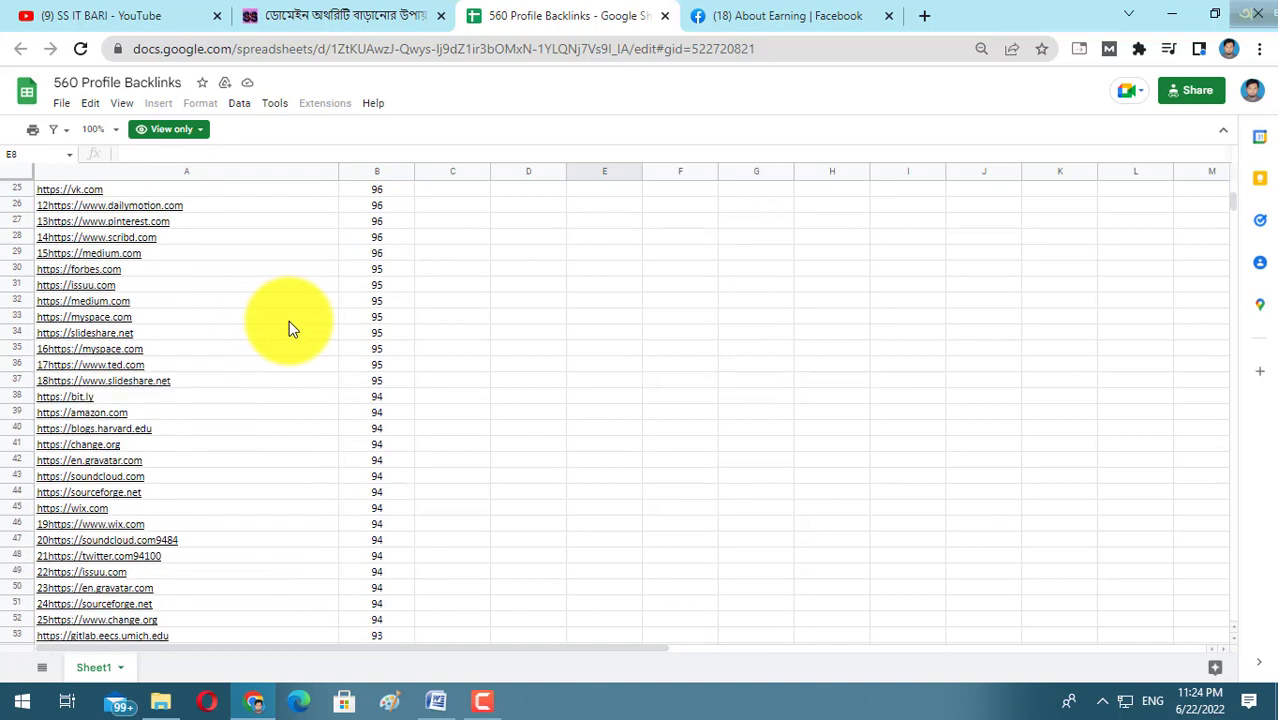
pyautogui.scroll(-5, 290, 328)
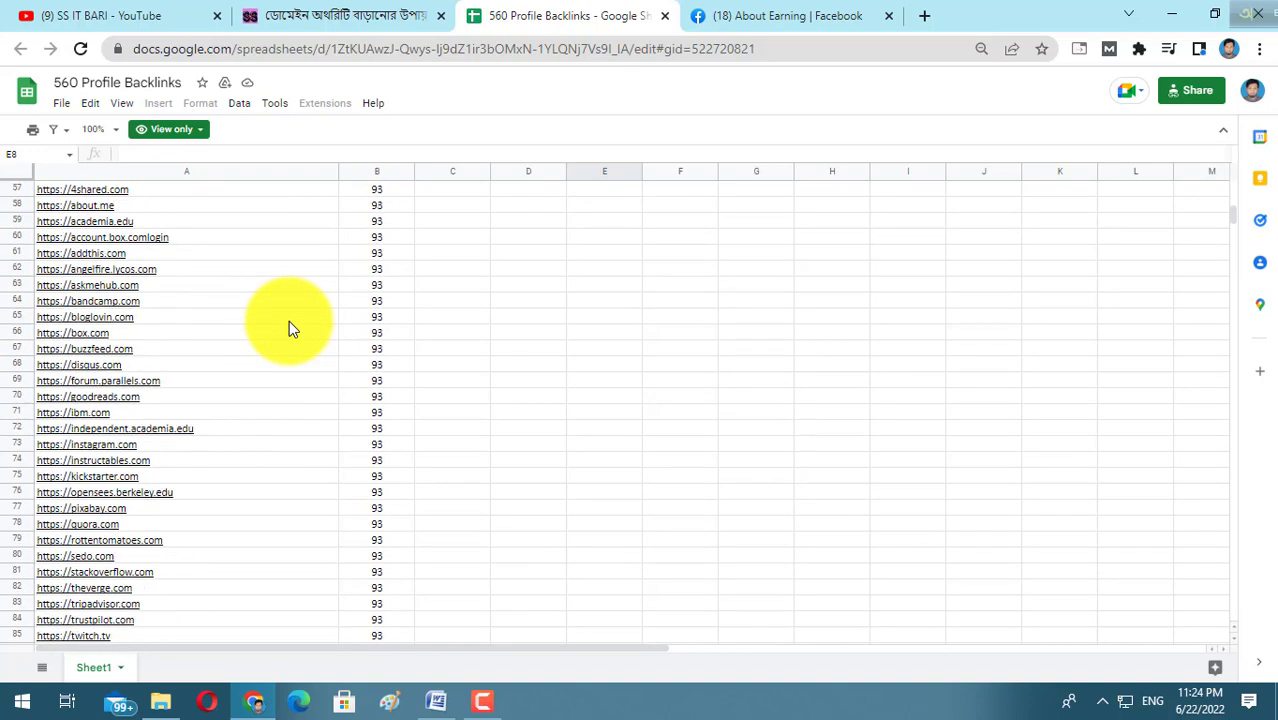
pyautogui.scroll(14, 290, 328)
pyautogui.scroll(5, 289, 328)
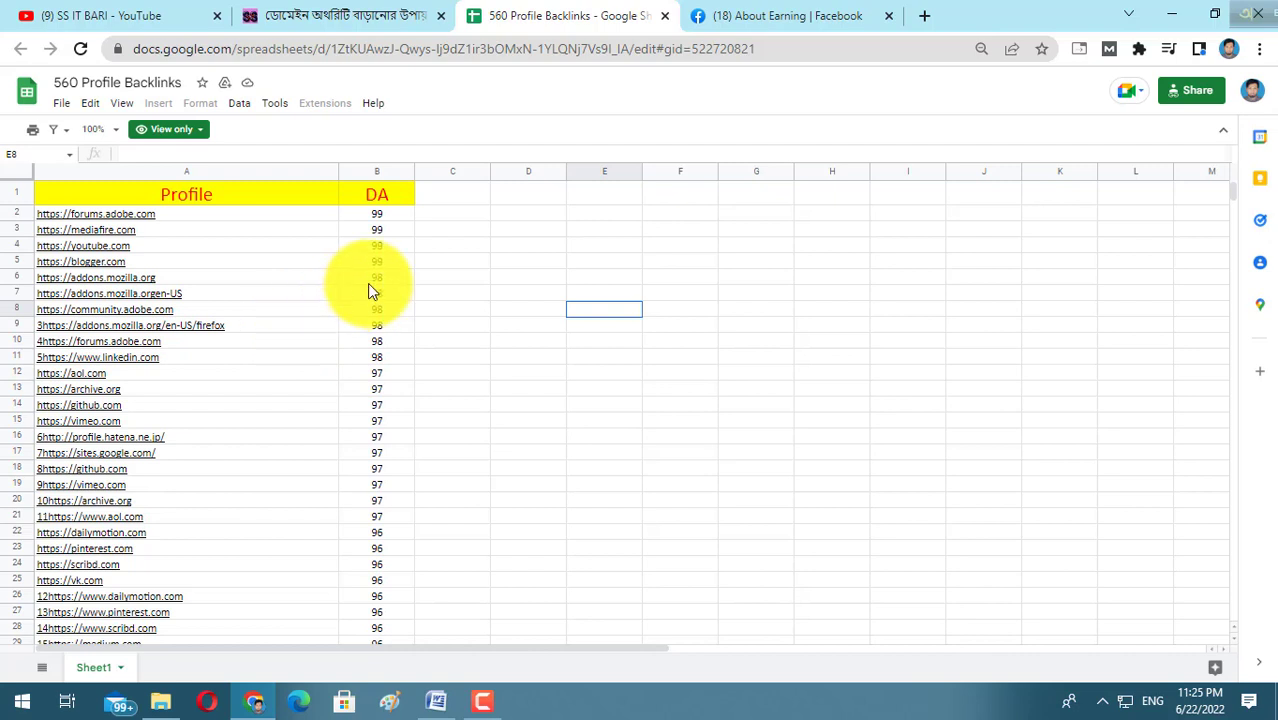
pyautogui.click(386, 232)
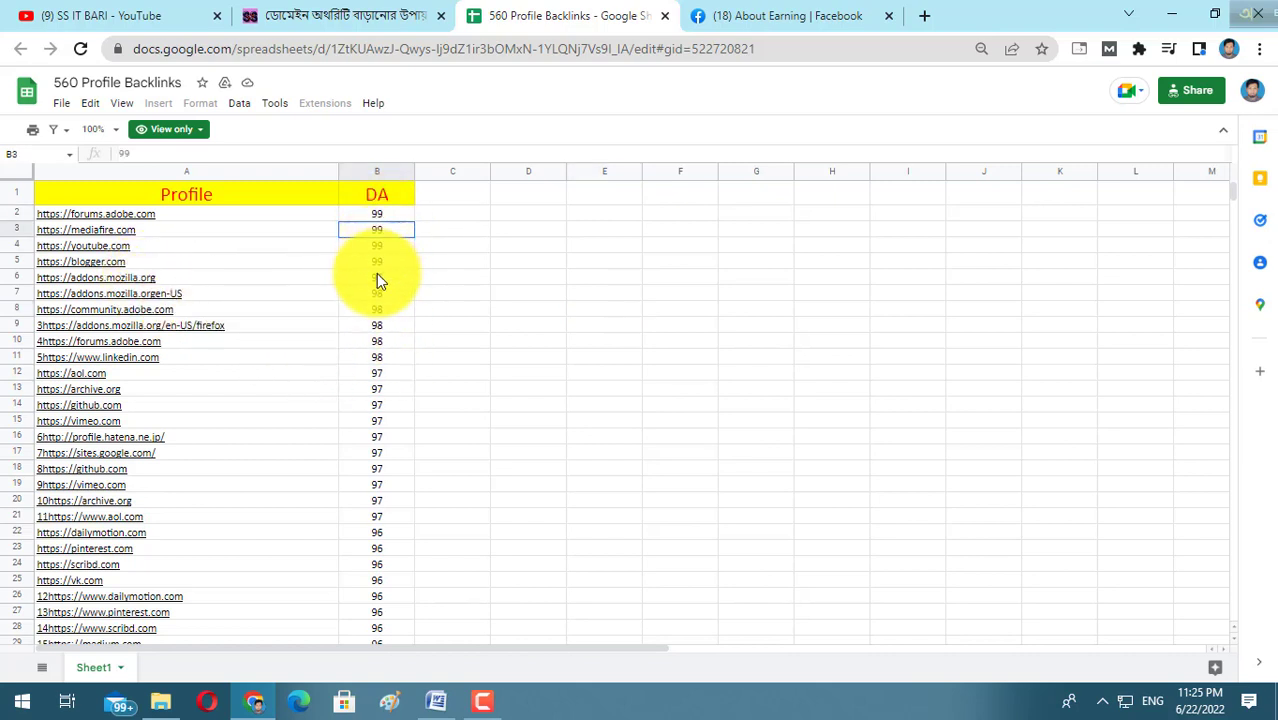
pyautogui.scroll(-8, 390, 380)
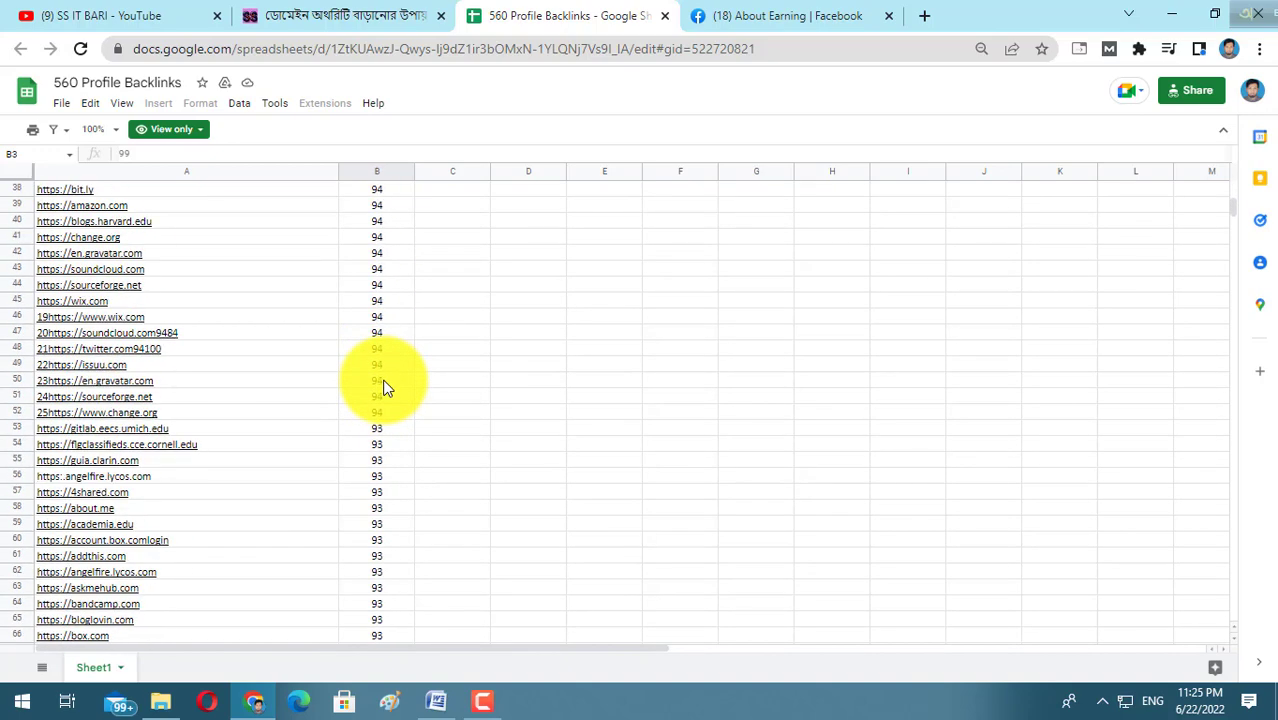
pyautogui.scroll(10, 387, 388)
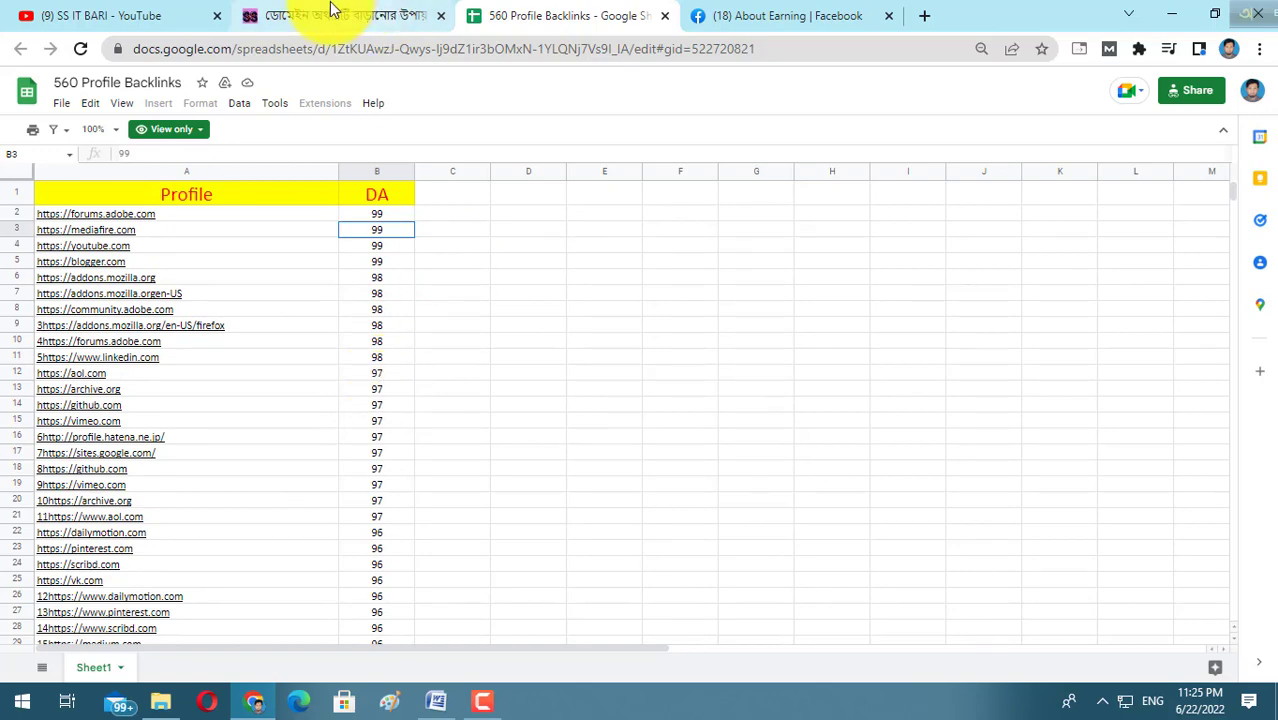
# - View the SS IT BARI YouTube channel and the About Earning Facebook page
pyautogui.click(148, 10)
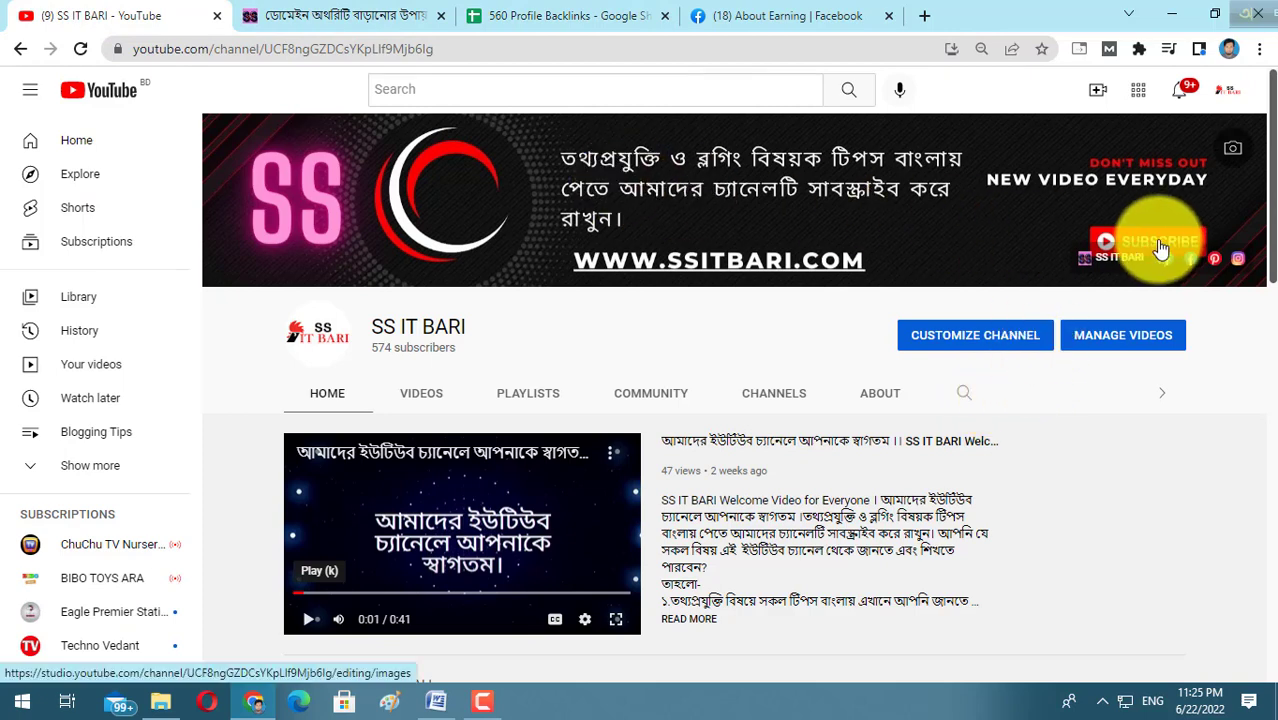
pyautogui.click(785, 20)
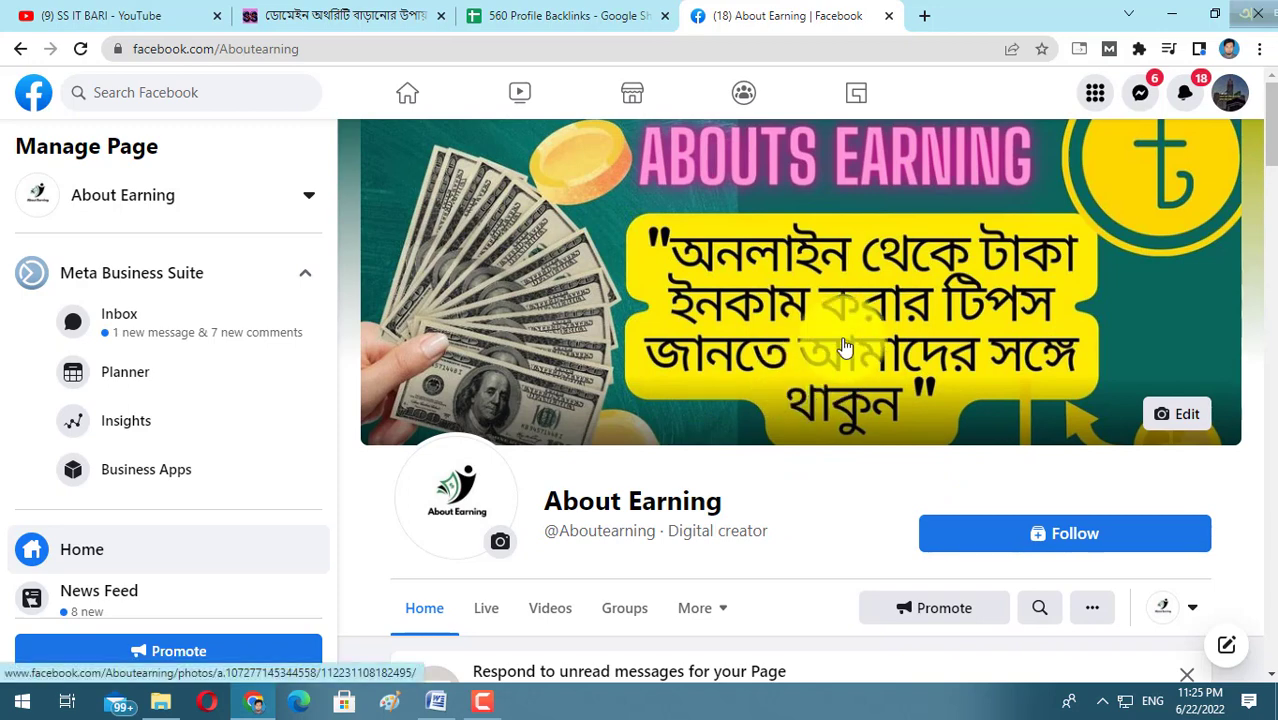
pyautogui.click(135, 12)
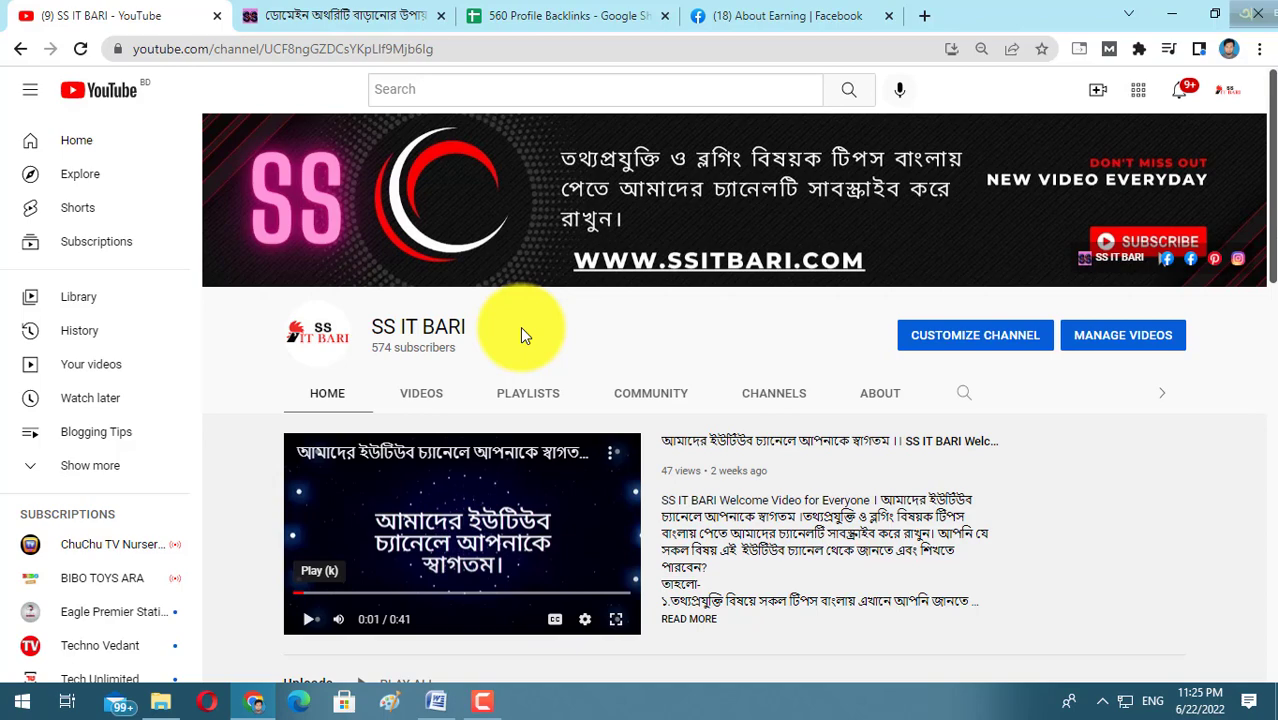
# - Read through the ssitbari.com article on increasing domain authority, down to the download link for the 560 free profile backlink websites
pyautogui.click(342, 17)
pyautogui.scroll(15, 450, 270)
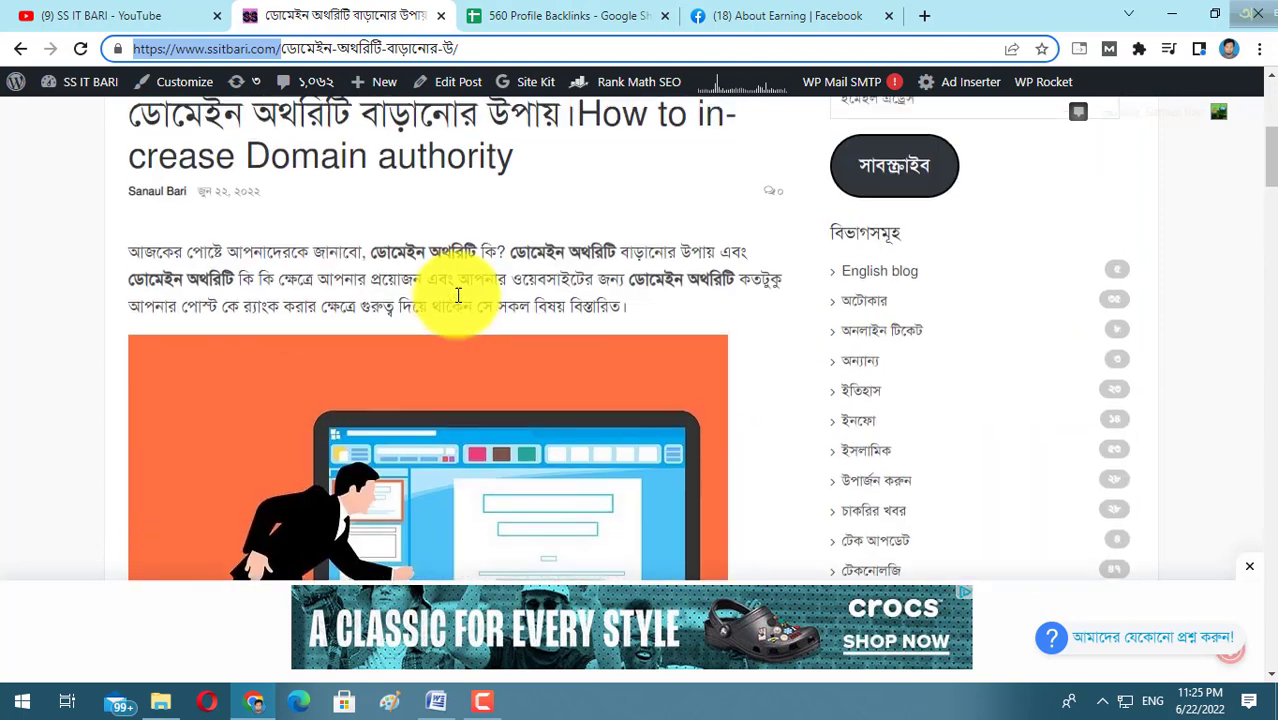
pyautogui.scroll(-3, 457, 295)
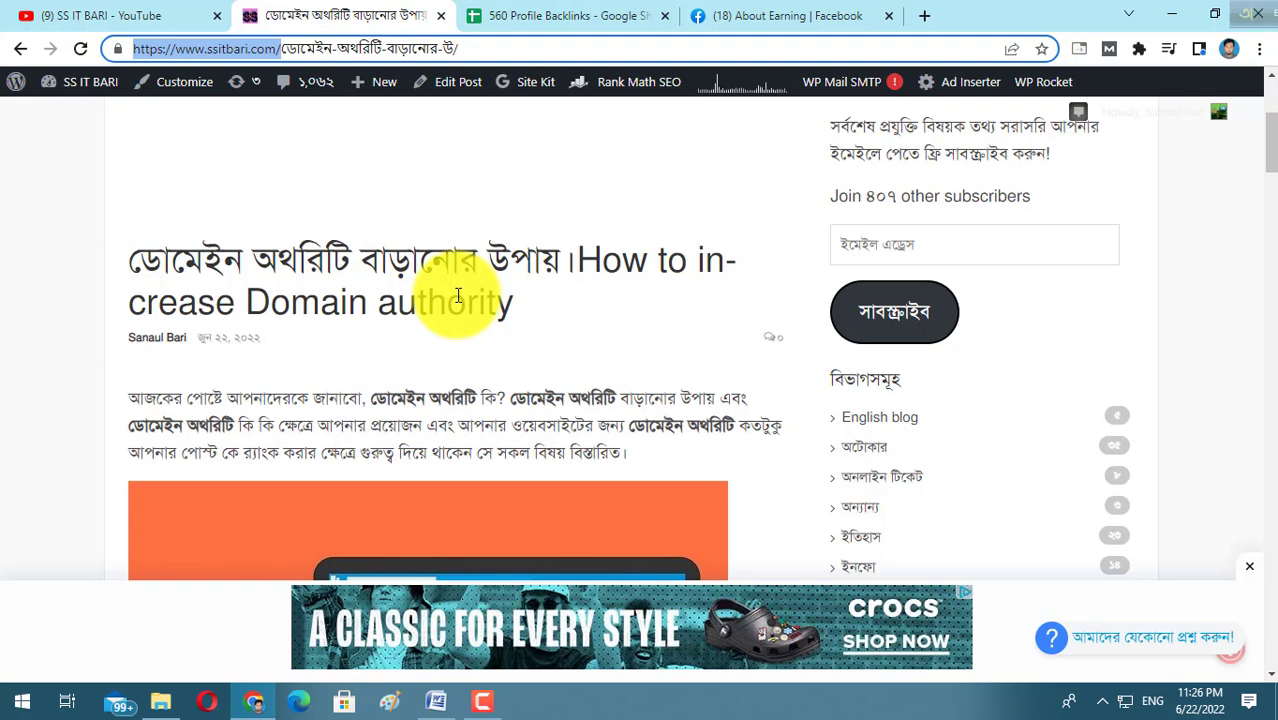
pyautogui.scroll(2, 458, 295)
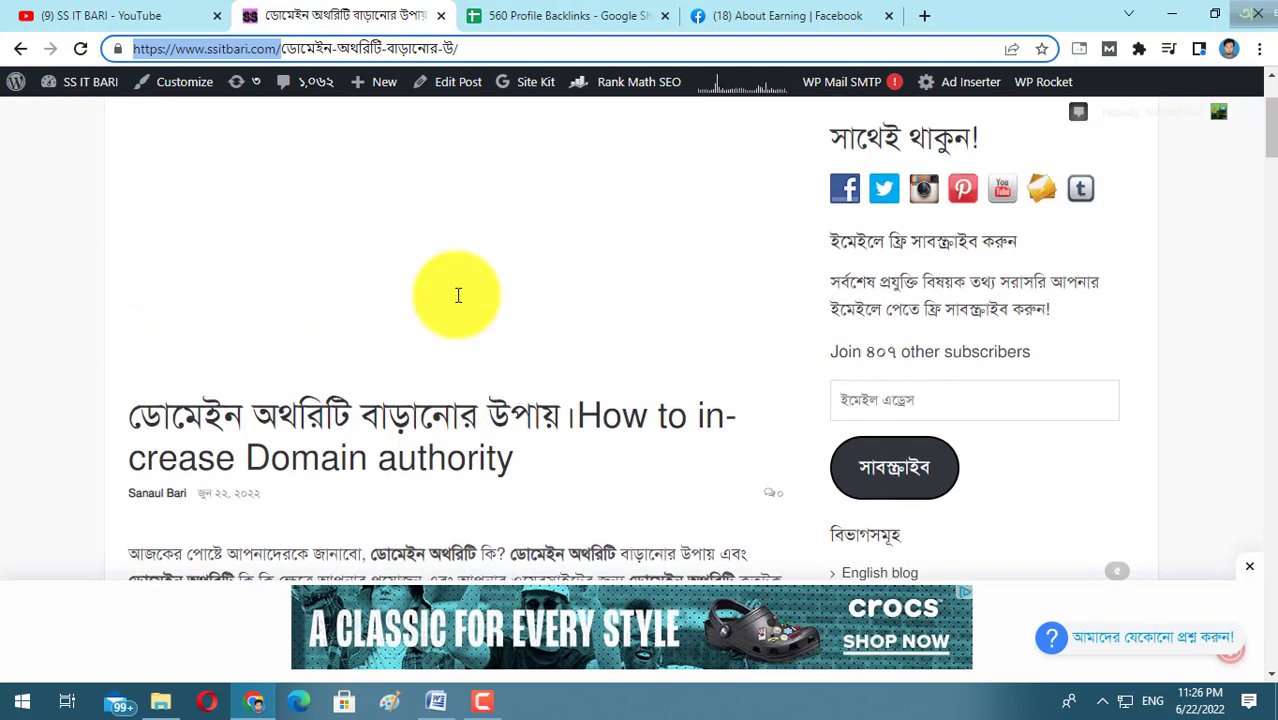
pyautogui.scroll(-10, 458, 295)
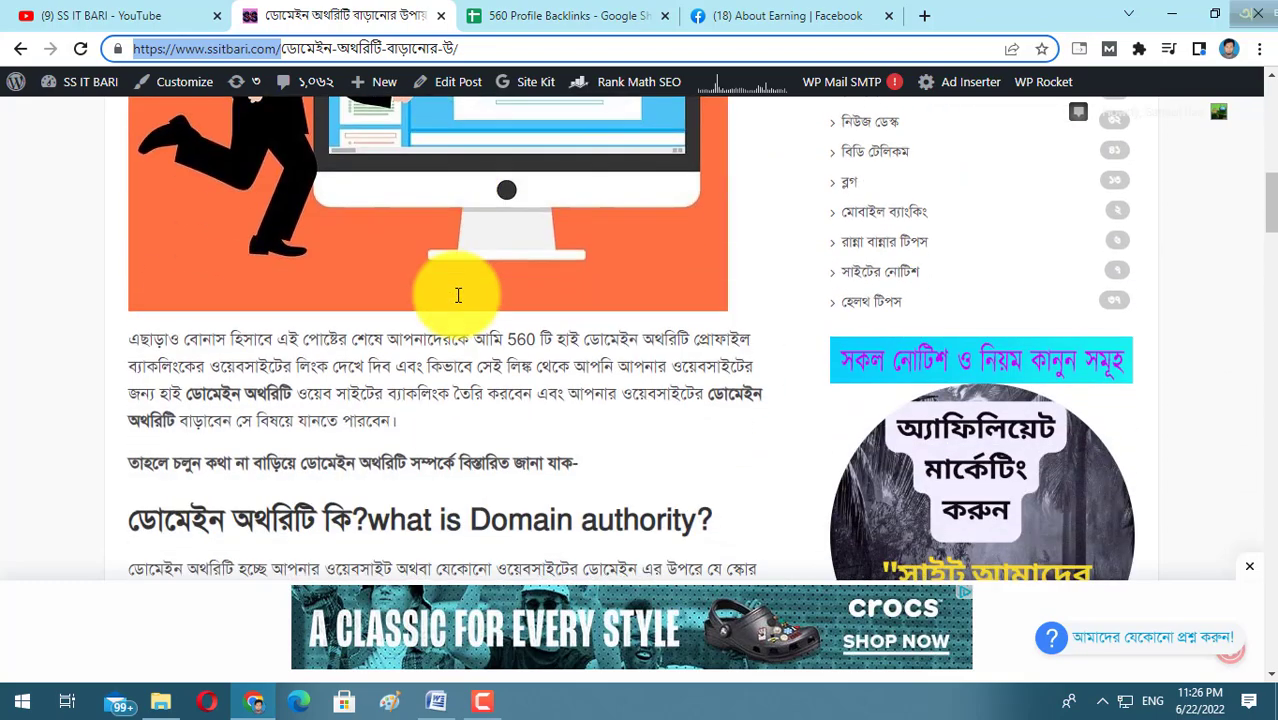
pyautogui.scroll(-6, 458, 295)
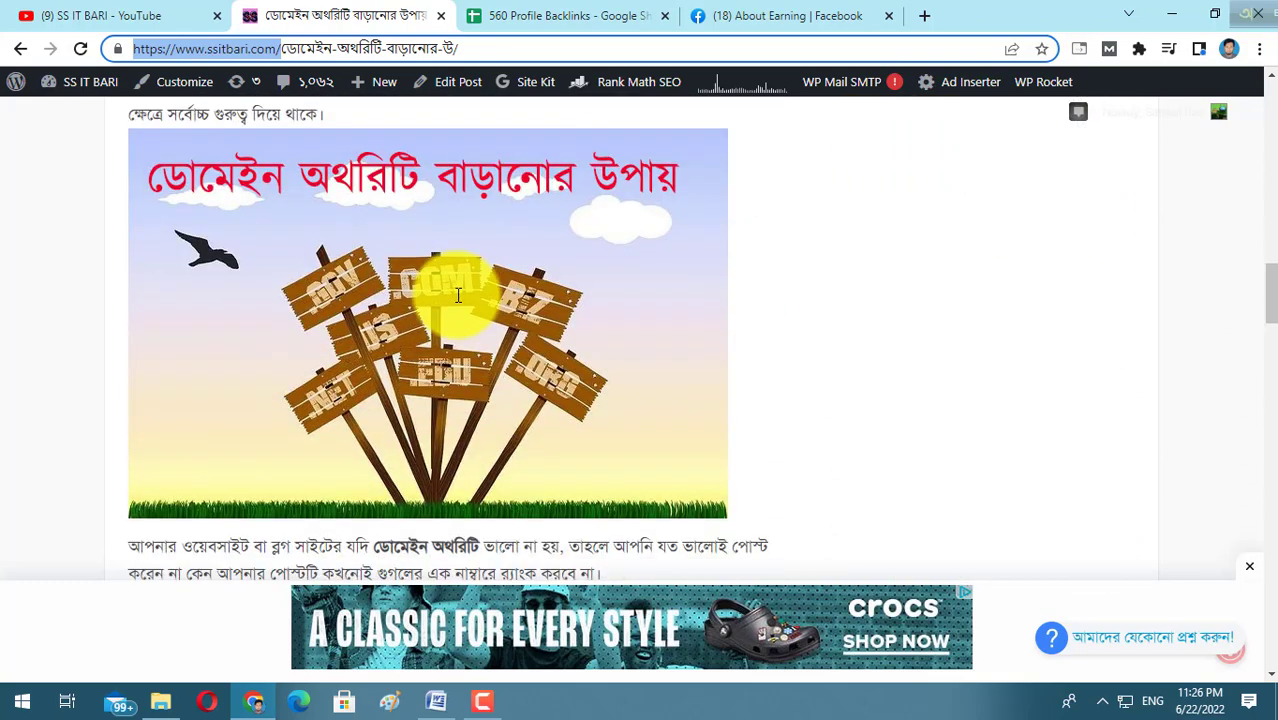
pyautogui.scroll(-8, 458, 295)
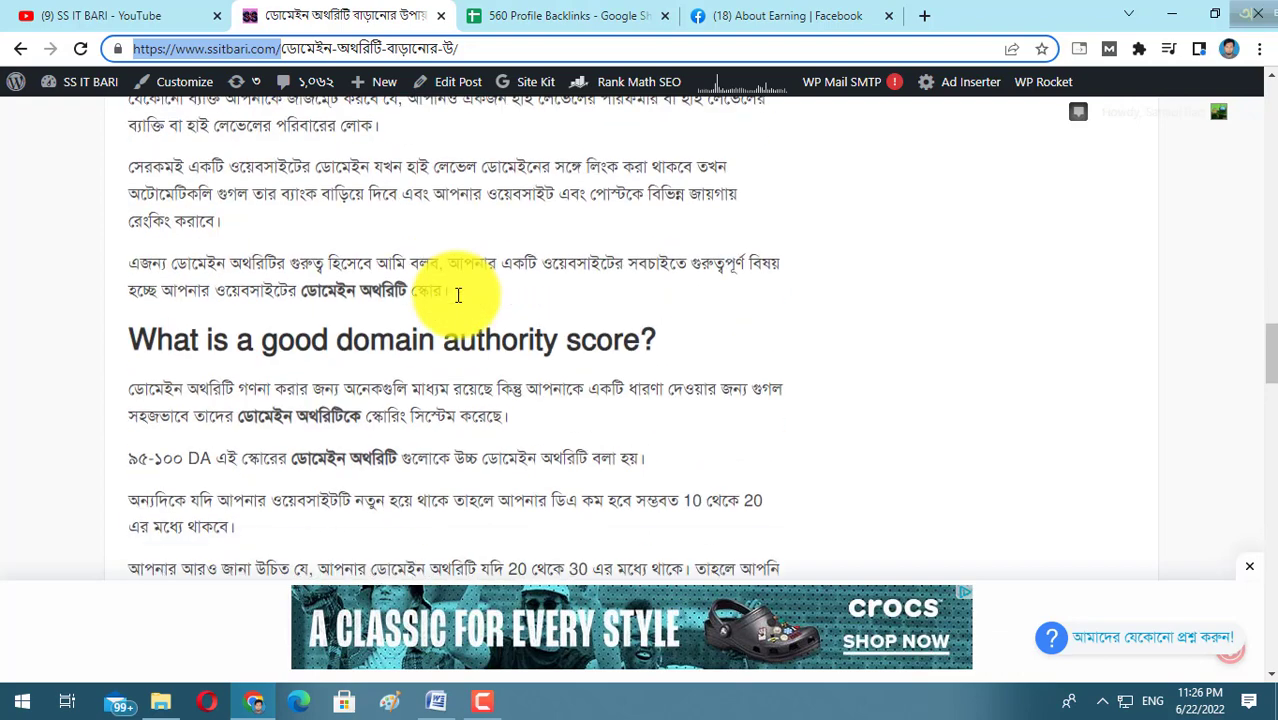
pyautogui.scroll(-6, 458, 295)
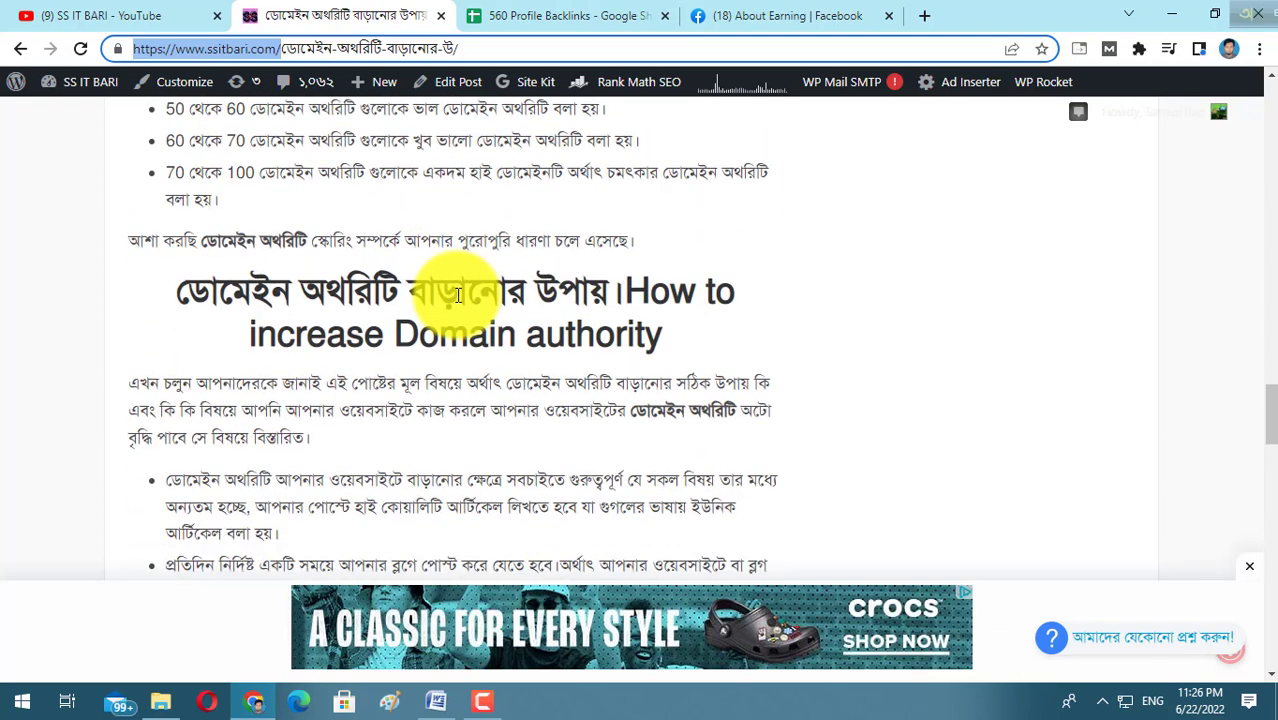
pyautogui.scroll(-5, 458, 295)
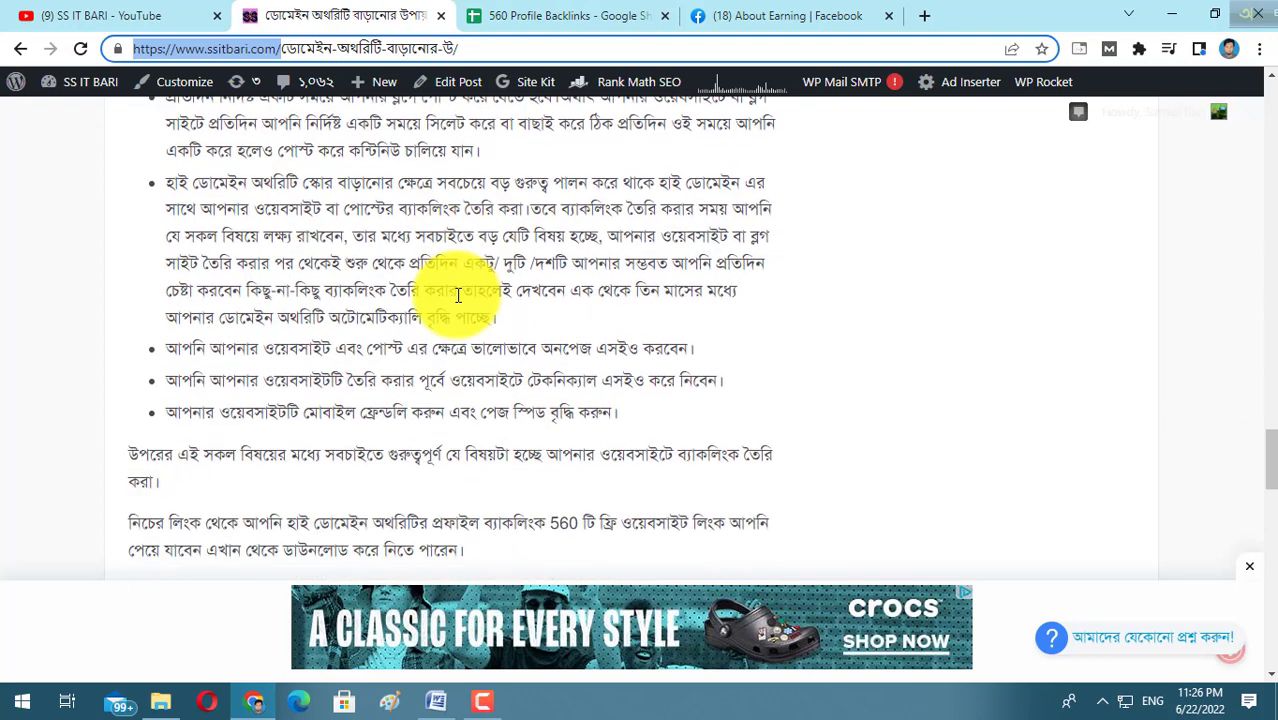
pyautogui.scroll(-5, 458, 295)
pyautogui.scroll(2, 458, 295)
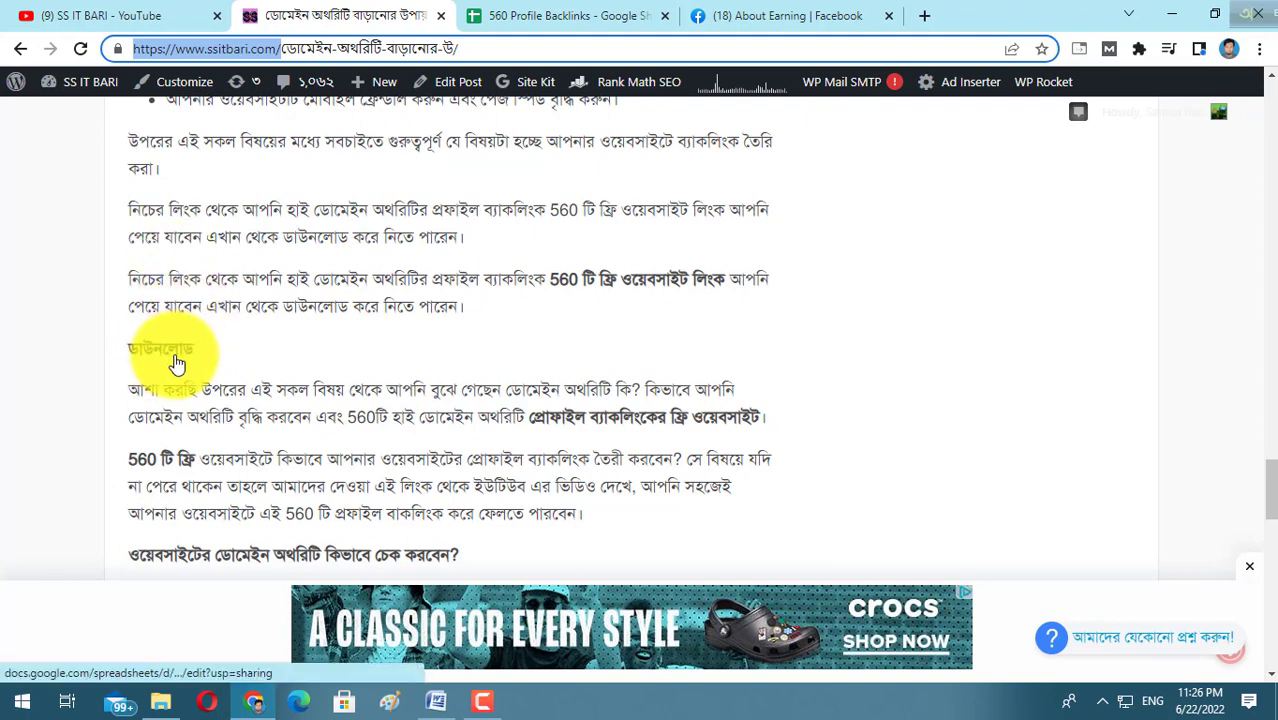
# - Copy the forums.adobe.com link from cell A2 of the 560 Profile Backlinks spreadsheet
pyautogui.click(565, 15)
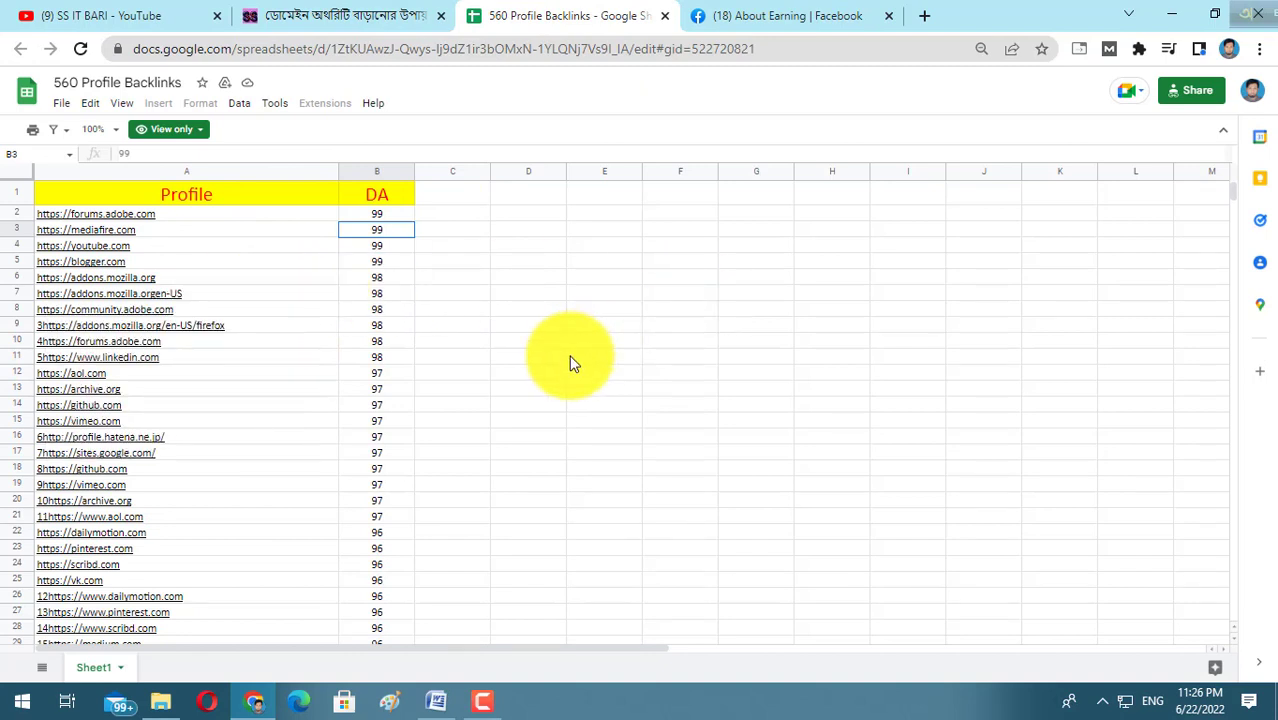
pyautogui.moveTo(300, 404)
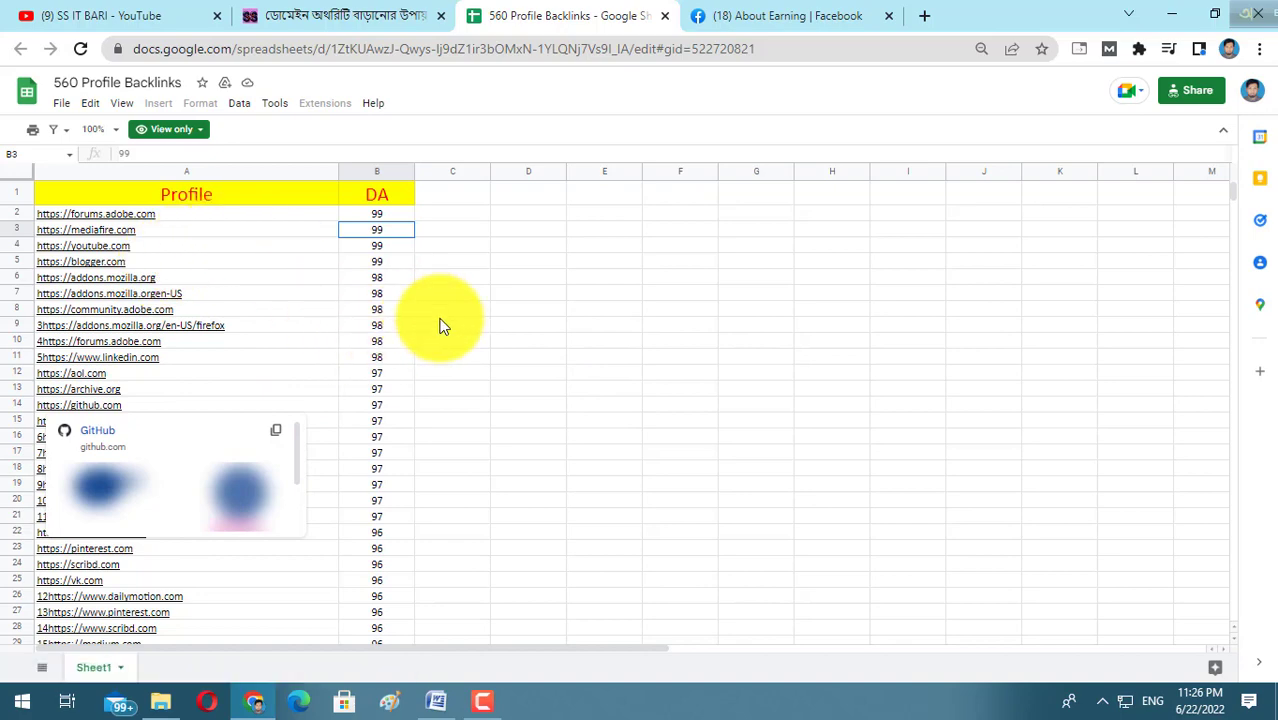
pyautogui.scroll(-2, 471, 348)
pyautogui.scroll(2, 400, 344)
pyautogui.moveTo(280, 320)
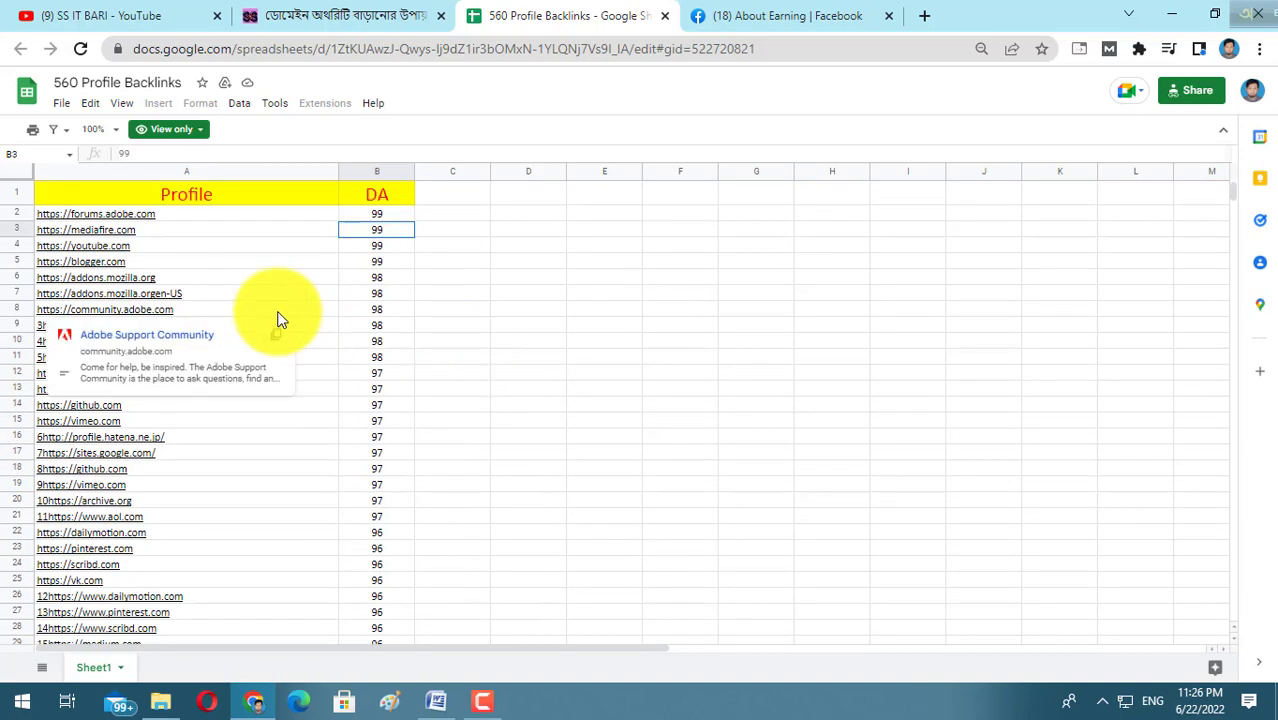
pyautogui.moveTo(169, 226)
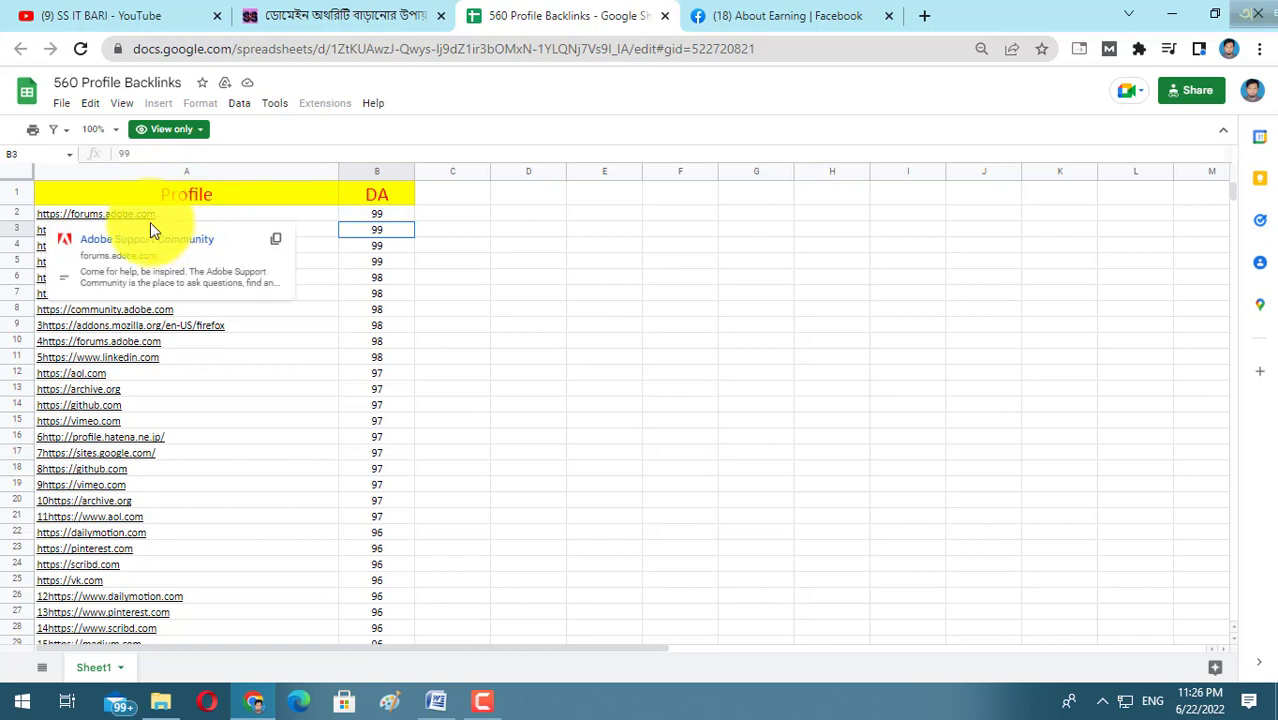
pyautogui.click(178, 216)
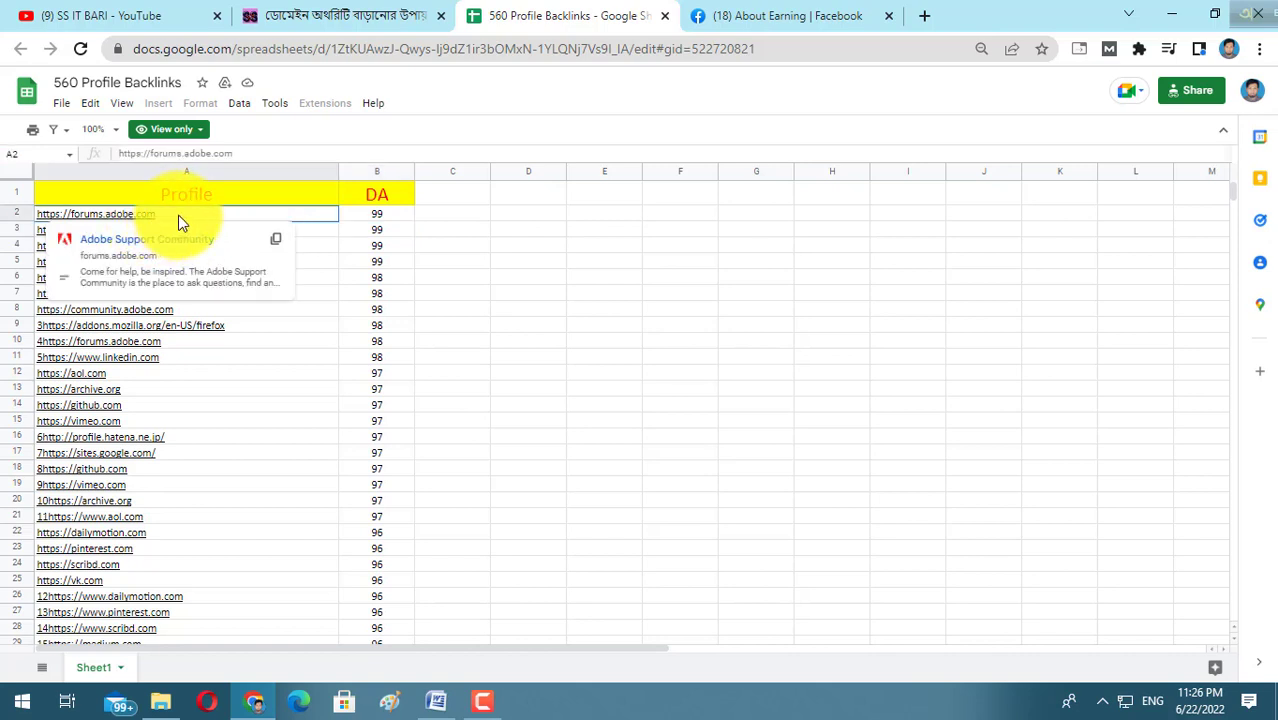
pyautogui.click(276, 240)
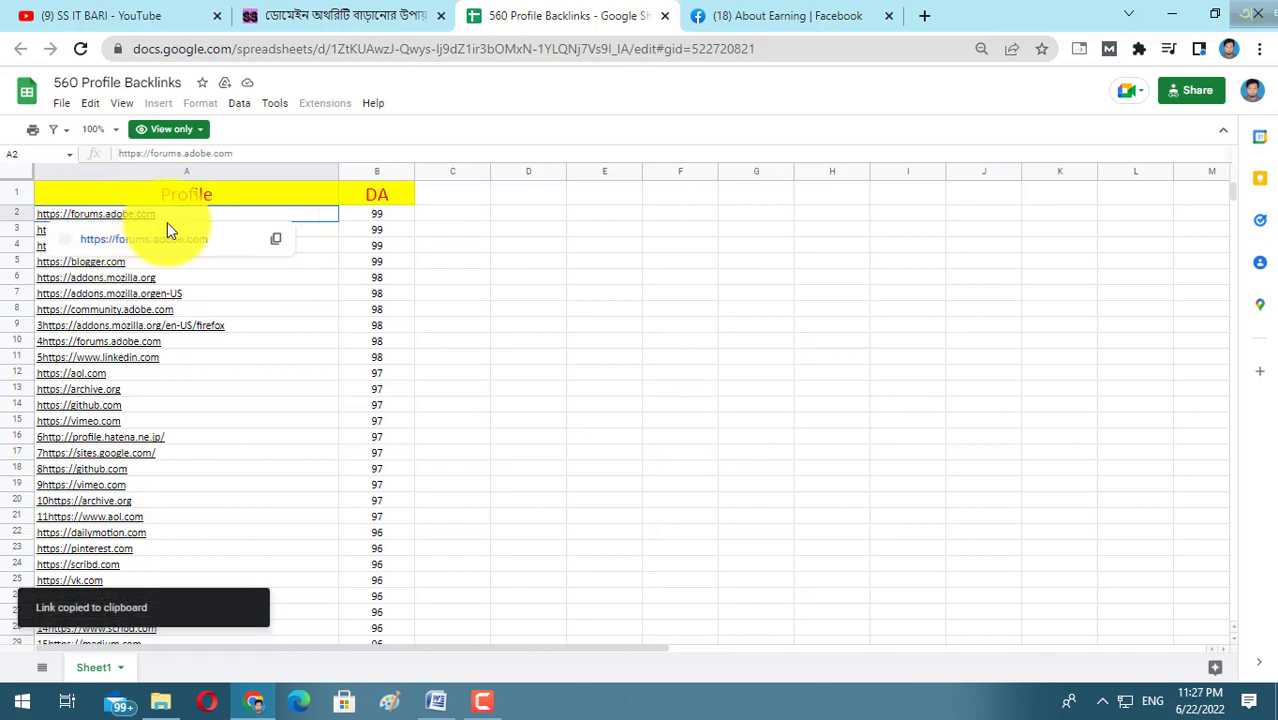
pyautogui.hotkey('ctrl', 't')
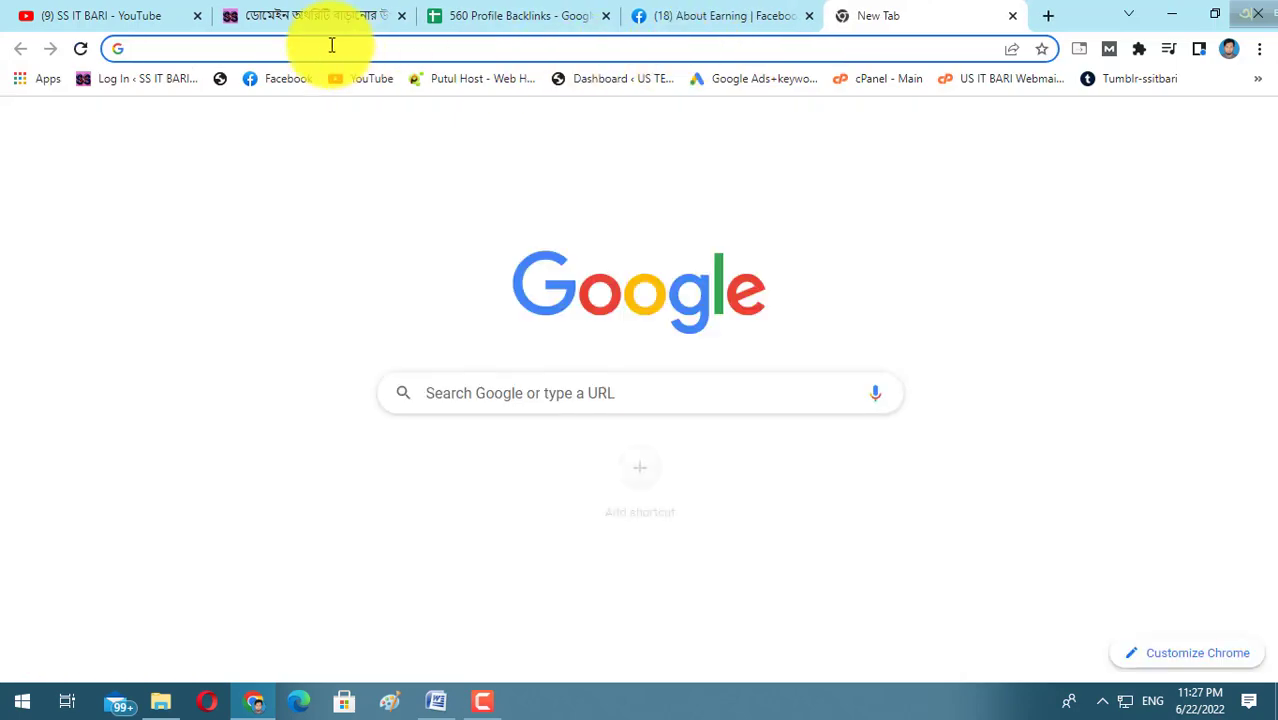
pyautogui.rightClick(338, 46)
pyautogui.click(385, 169)
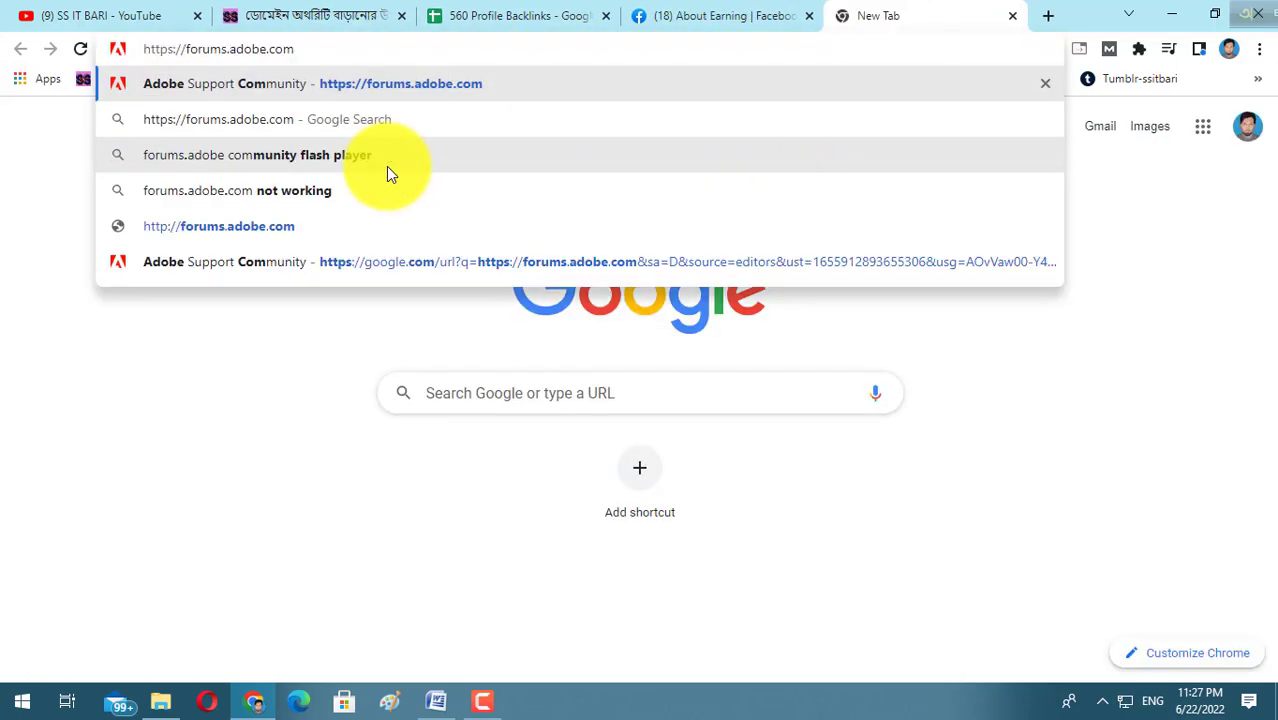
pyautogui.press('Return')
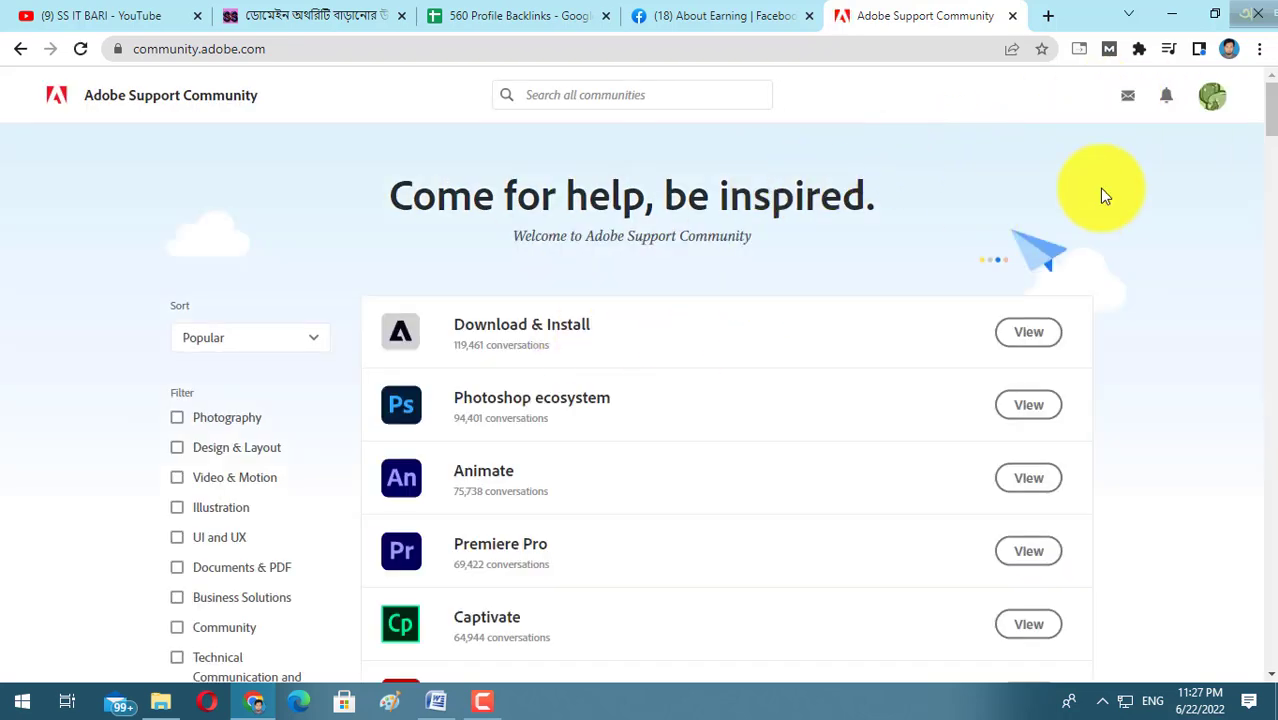
# - Sign out of the current Adobe Support Community account and open the form for creating a new Adobe account
pyautogui.click(1207, 110)
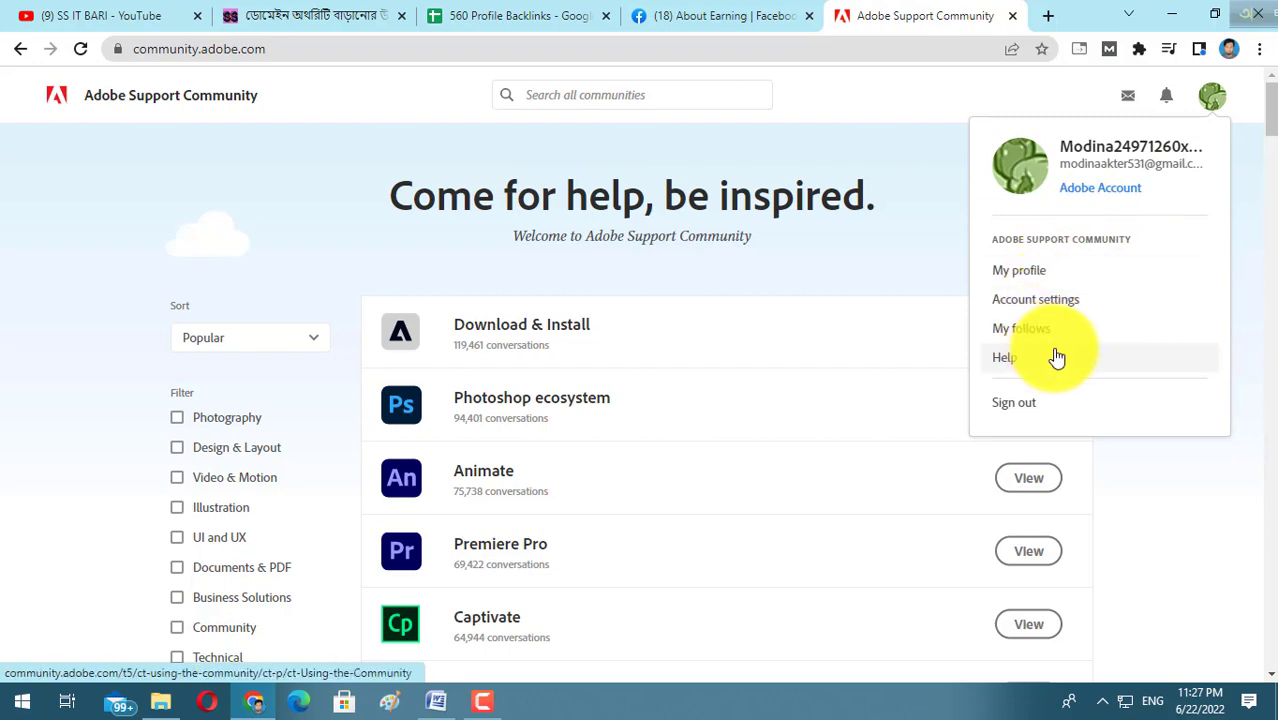
pyautogui.click(1027, 402)
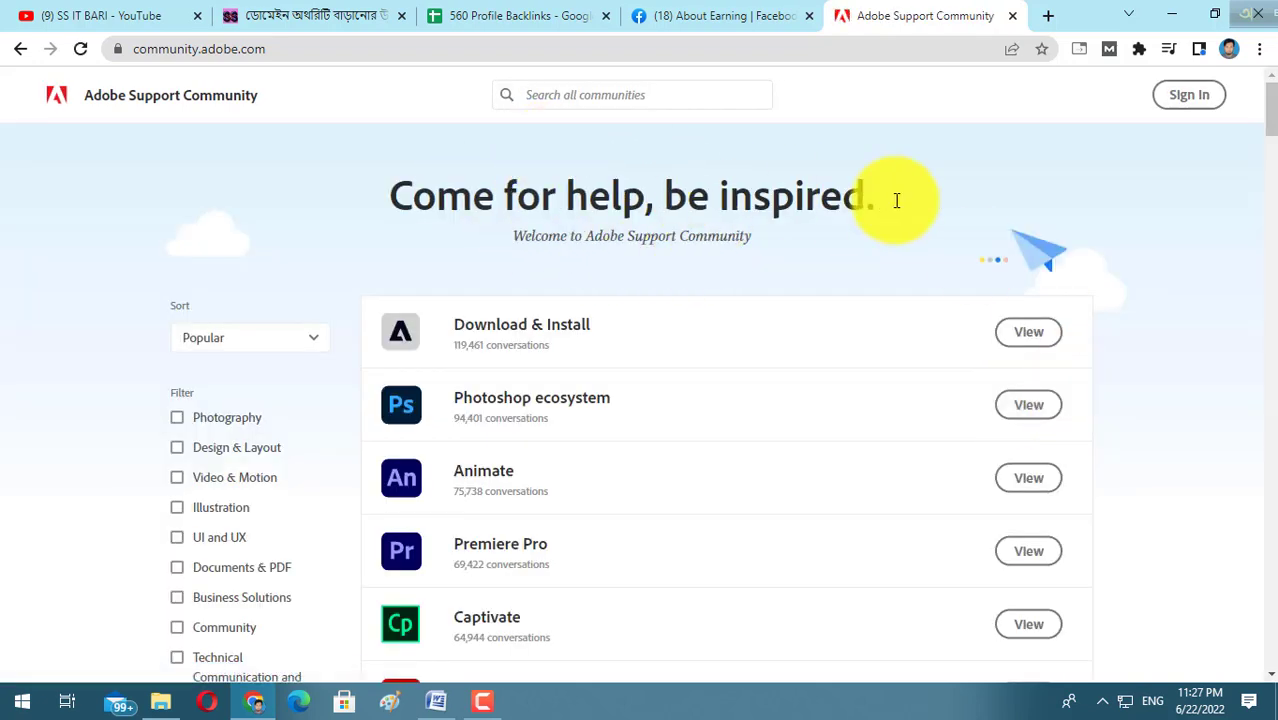
pyautogui.click(1190, 96)
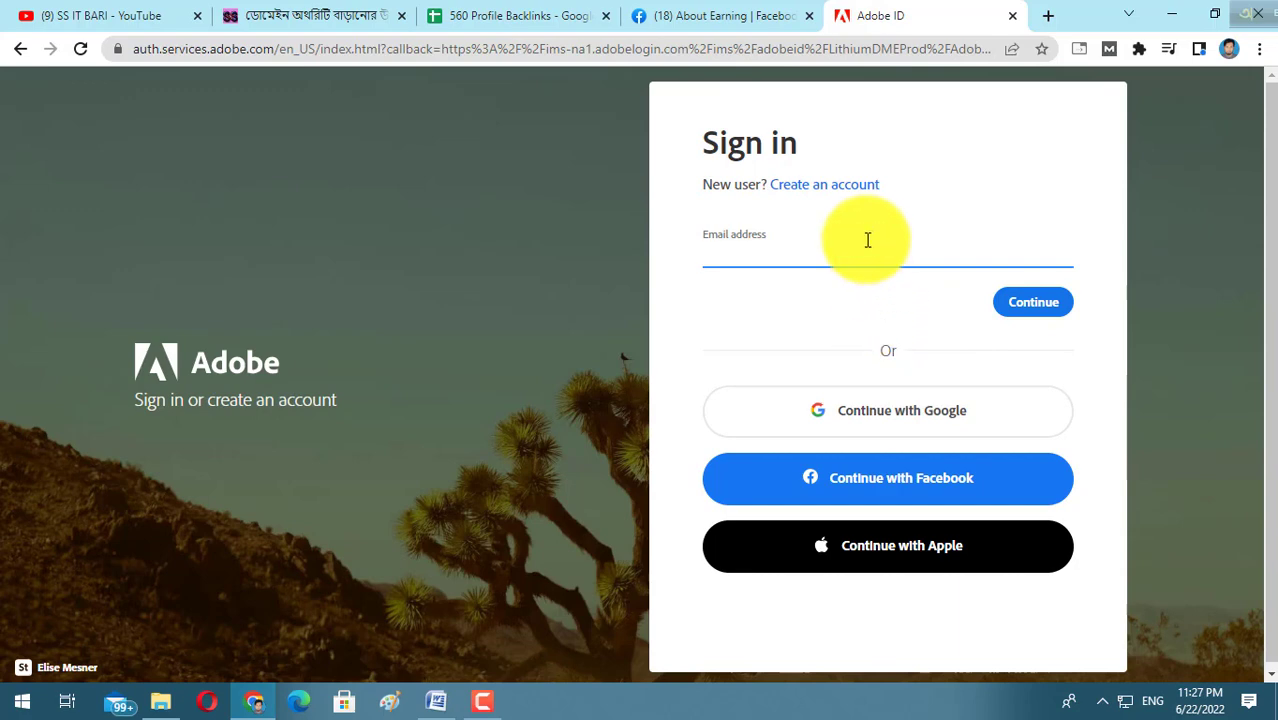
pyautogui.click(742, 257)
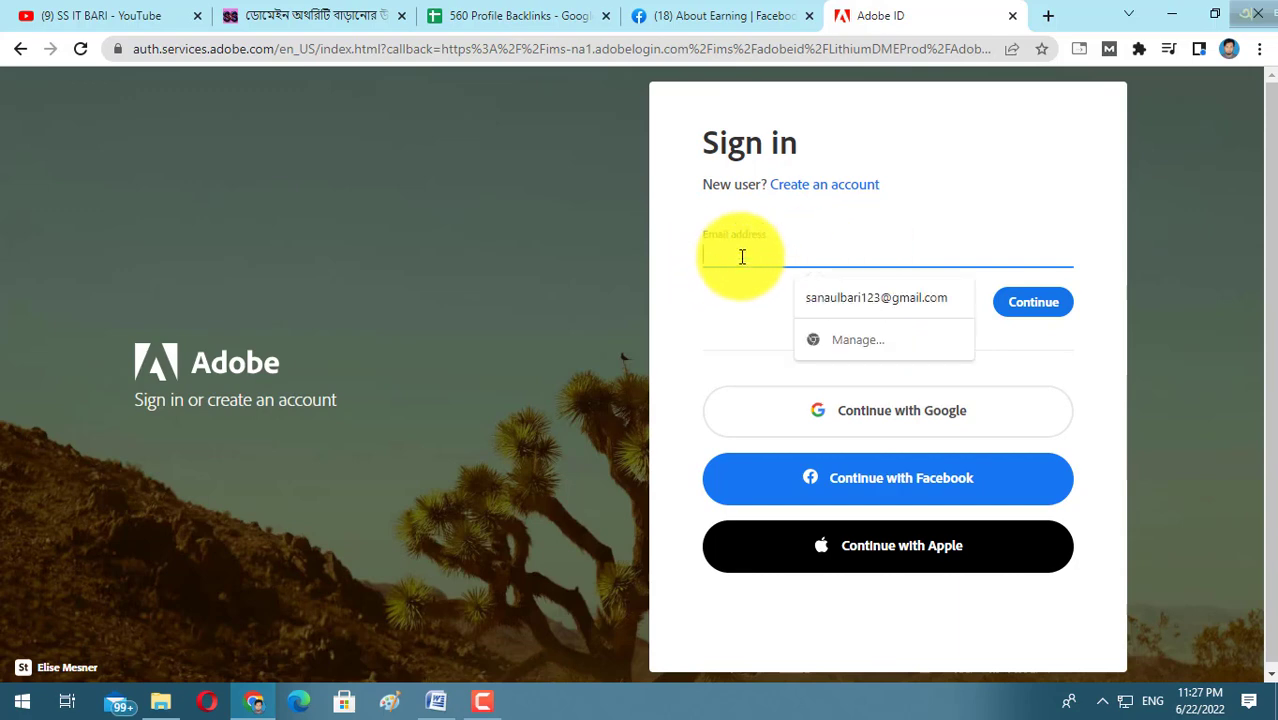
pyautogui.click(824, 185)
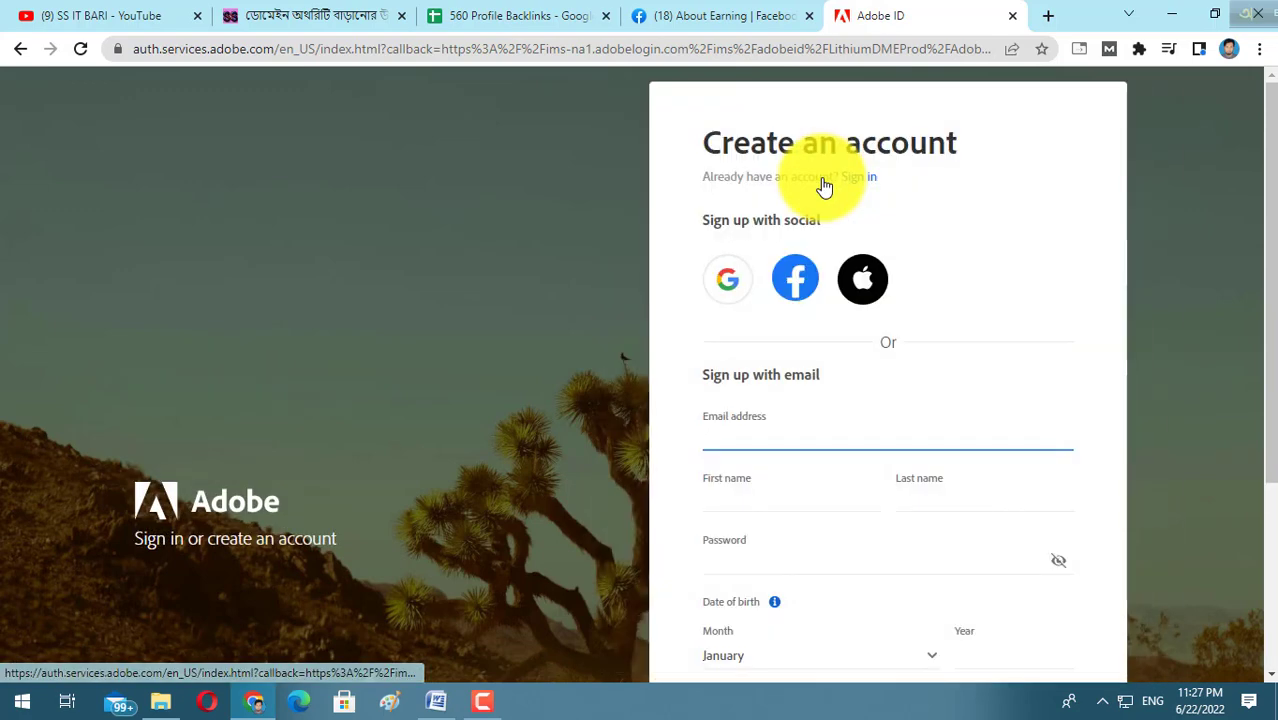
# - Switch from the Adobe account creation form to signing in, and continue with an existing Google account
pyautogui.scroll(-2, 765, 403)
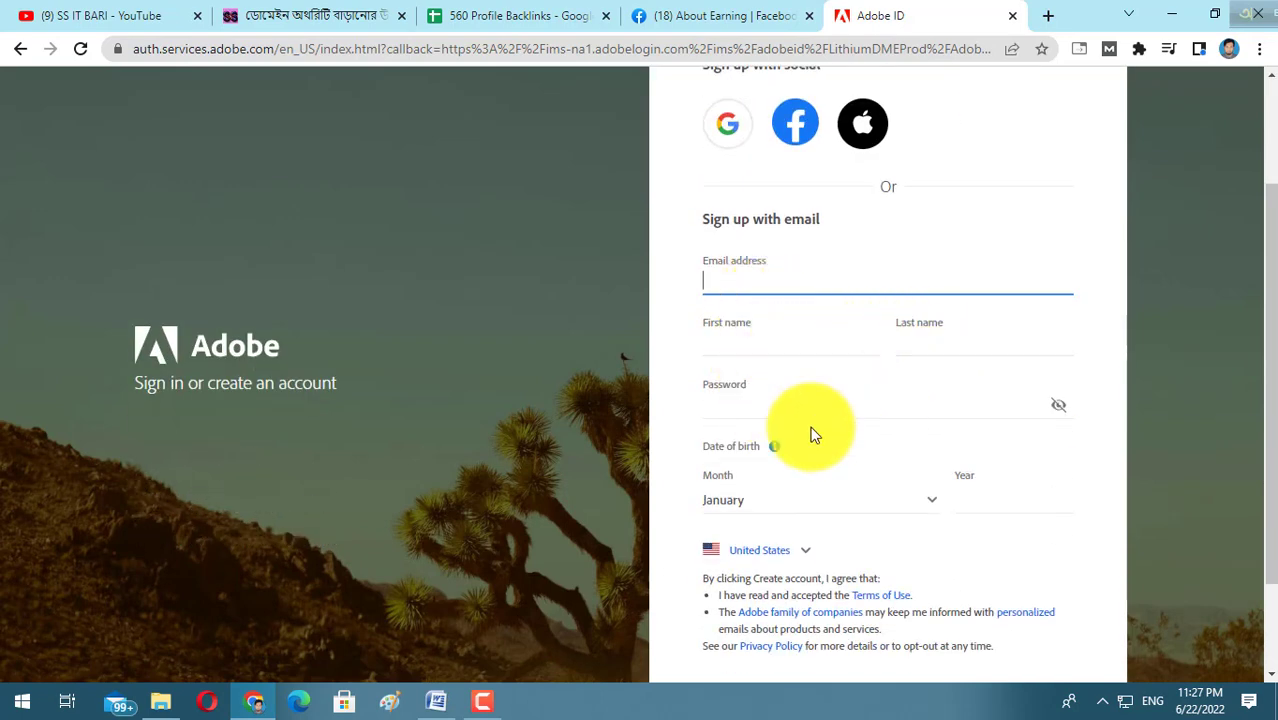
pyautogui.scroll(1, 795, 390)
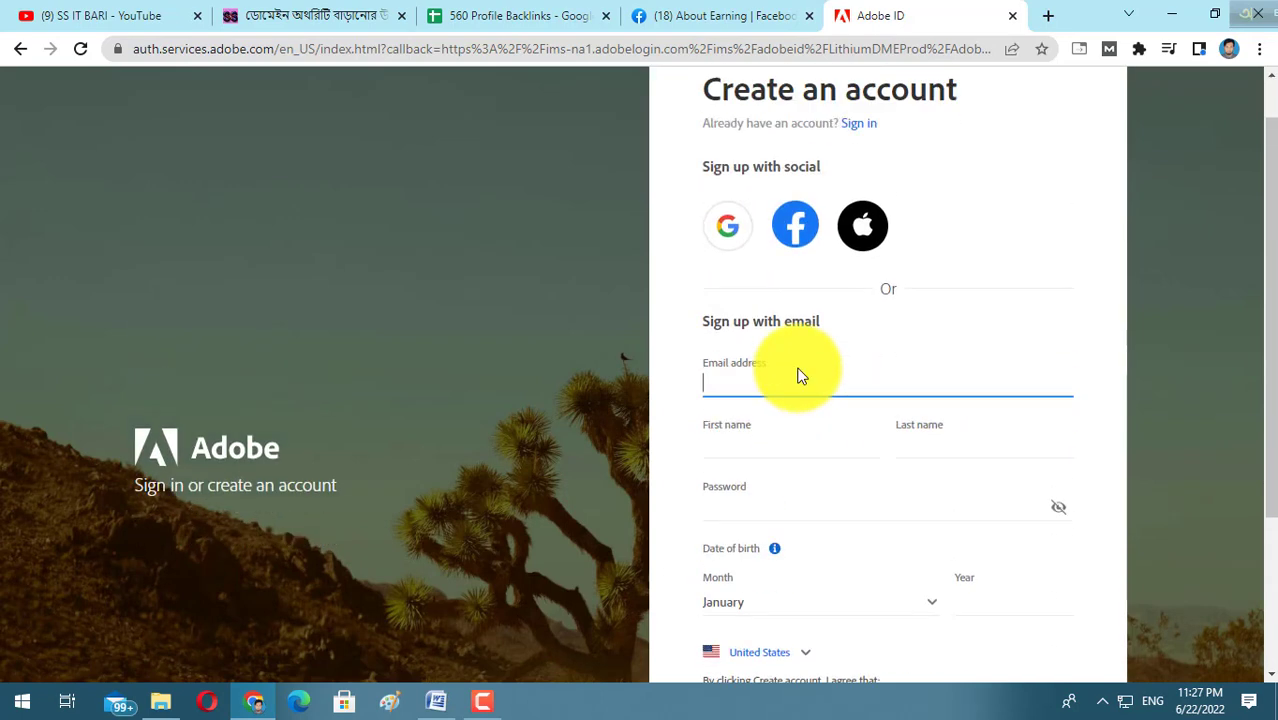
pyautogui.scroll(1, 795, 370)
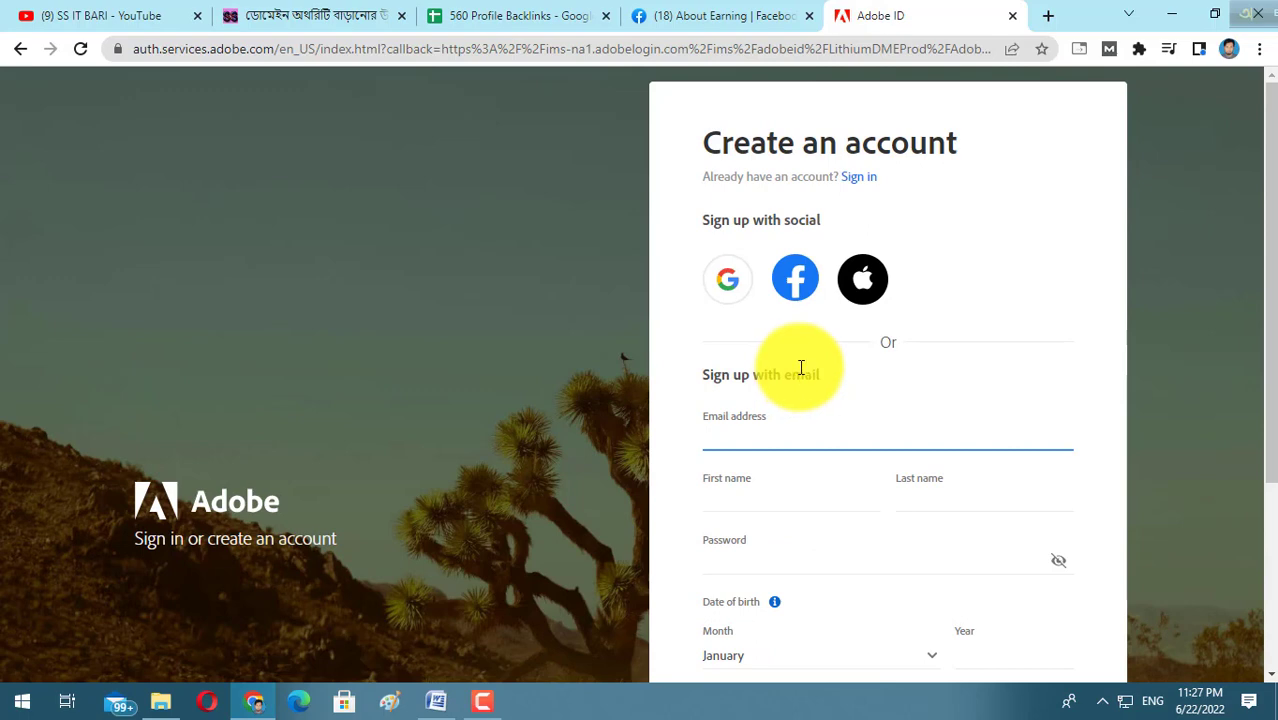
pyautogui.click(858, 178)
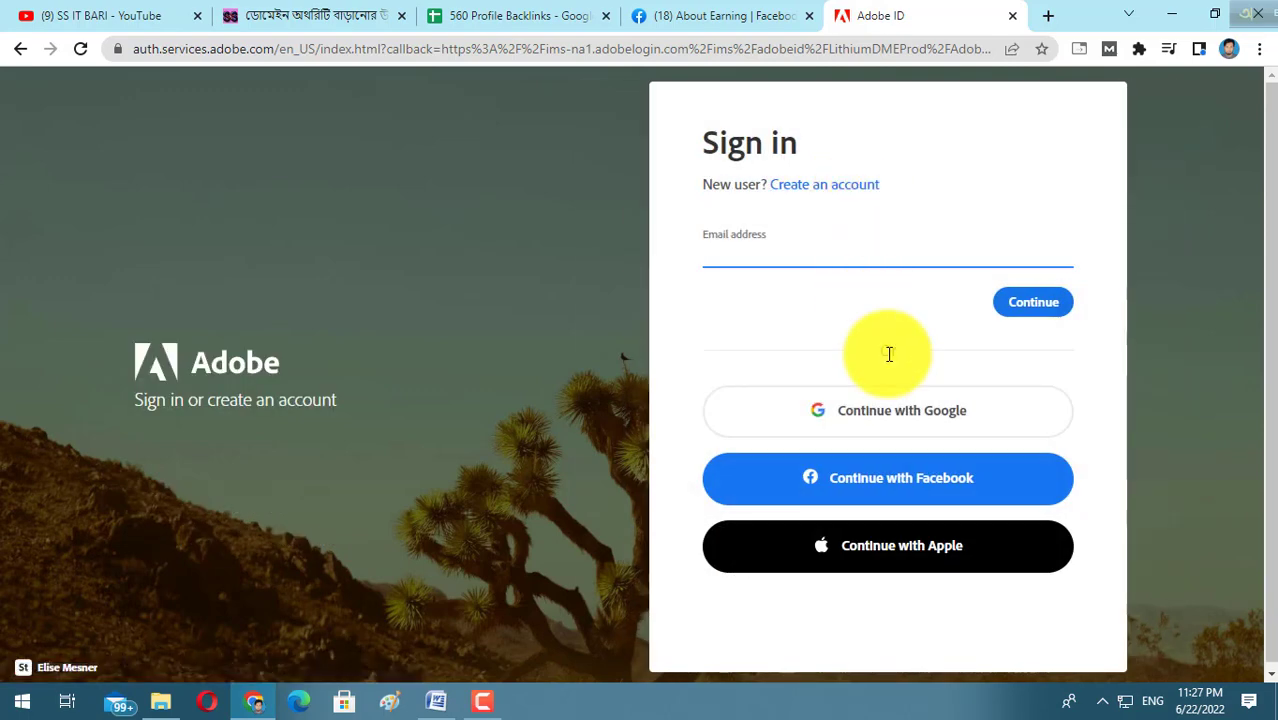
pyautogui.click(875, 415)
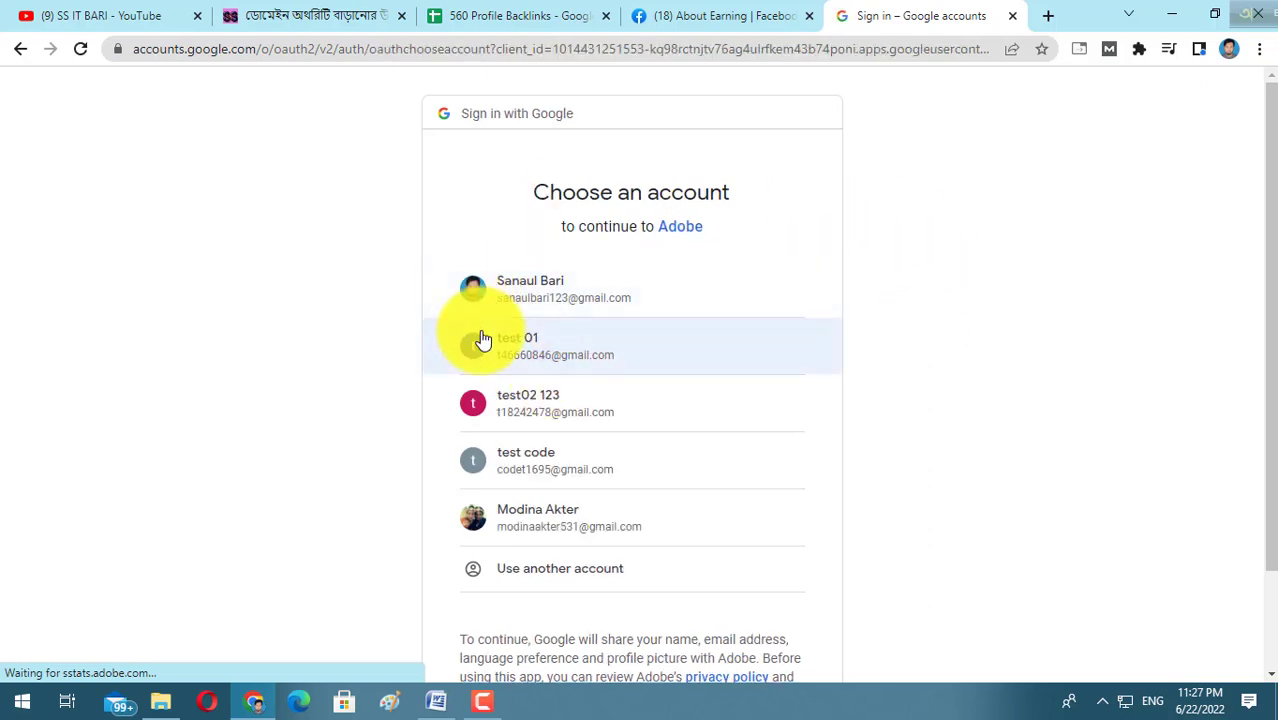
pyautogui.click(565, 518)
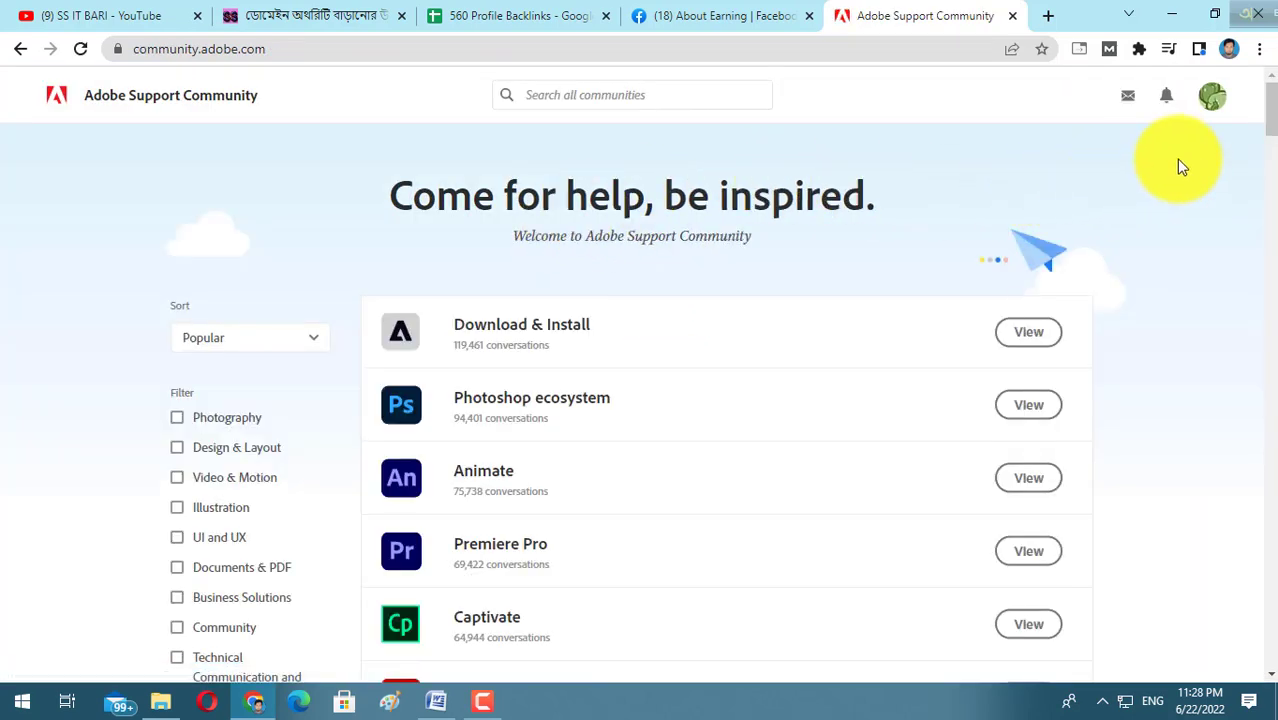
# - Open the Adobe Support Community account settings and look through the Support Community Profile fields
pyautogui.click(1213, 108)
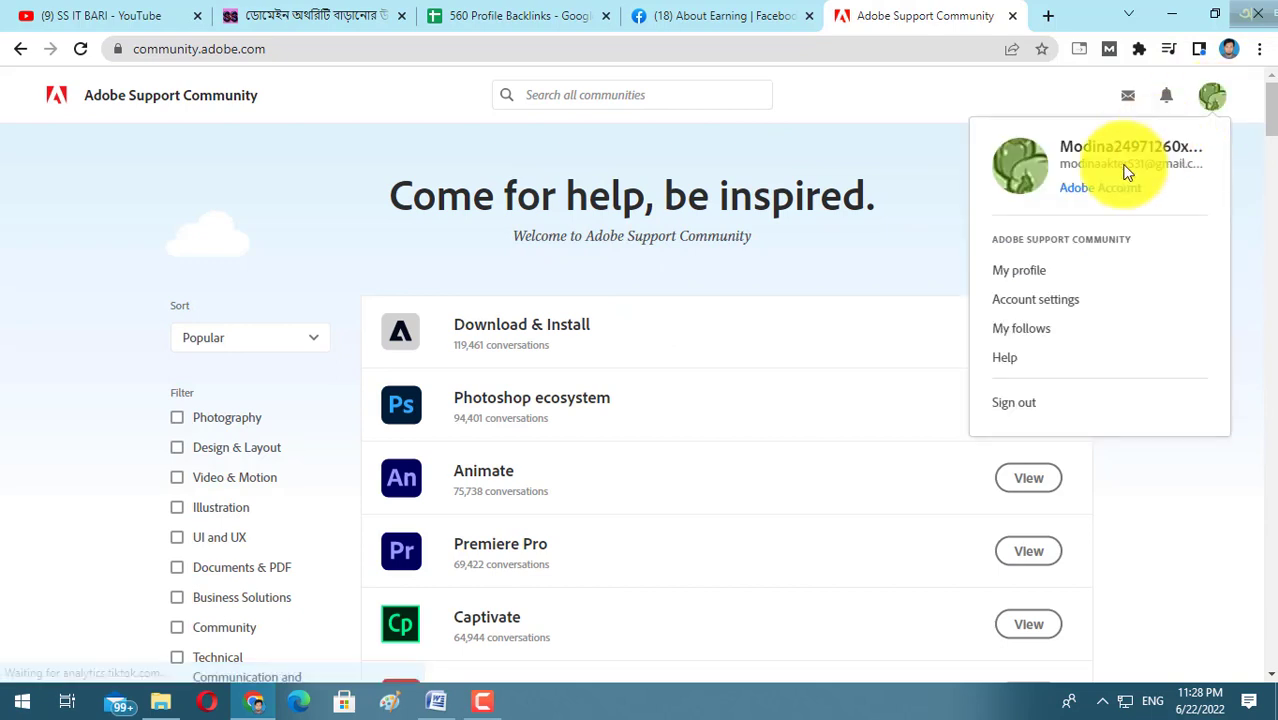
pyautogui.click(1025, 311)
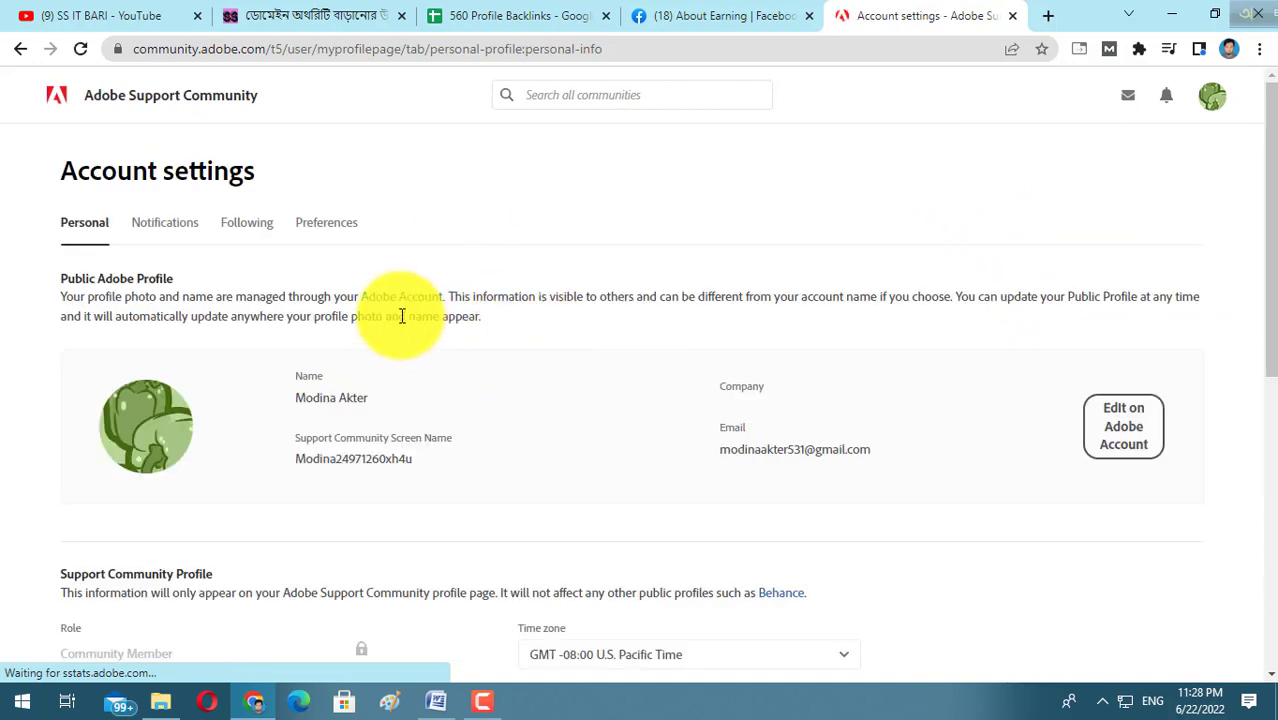
pyautogui.scroll(-1, 408, 315)
pyautogui.scroll(-2, 408, 315)
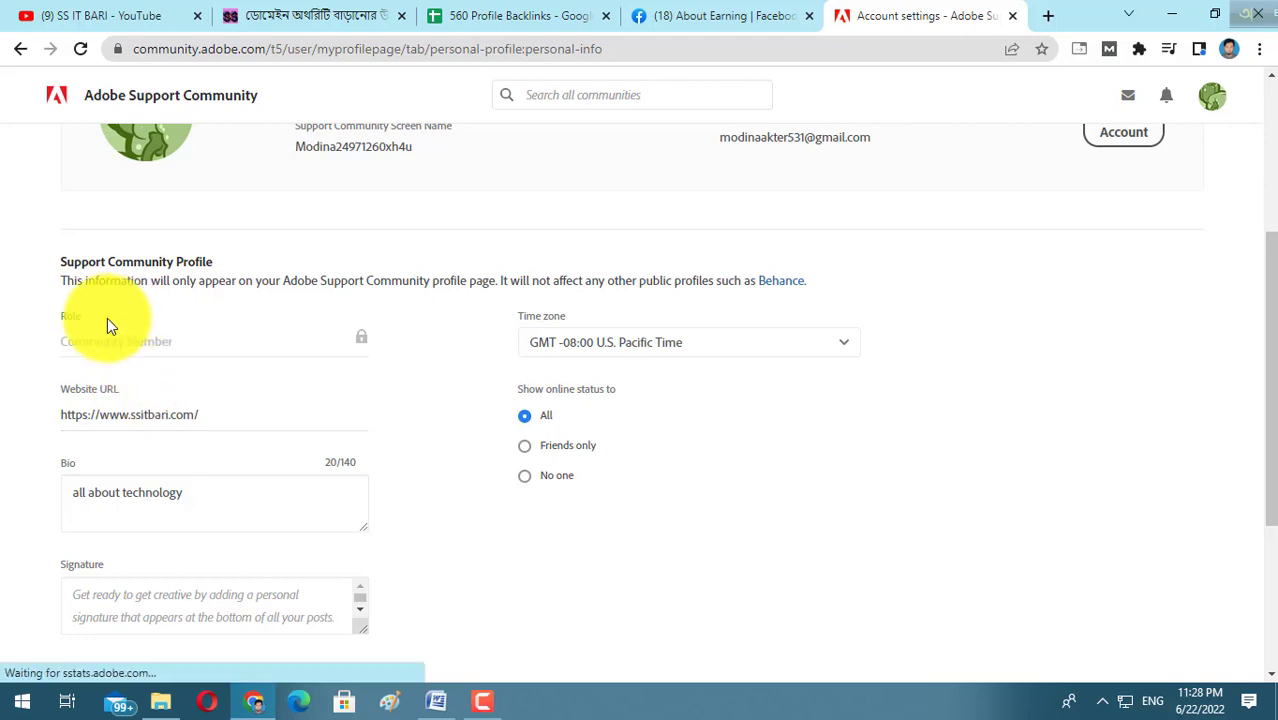
pyautogui.scroll(-2, 179, 310)
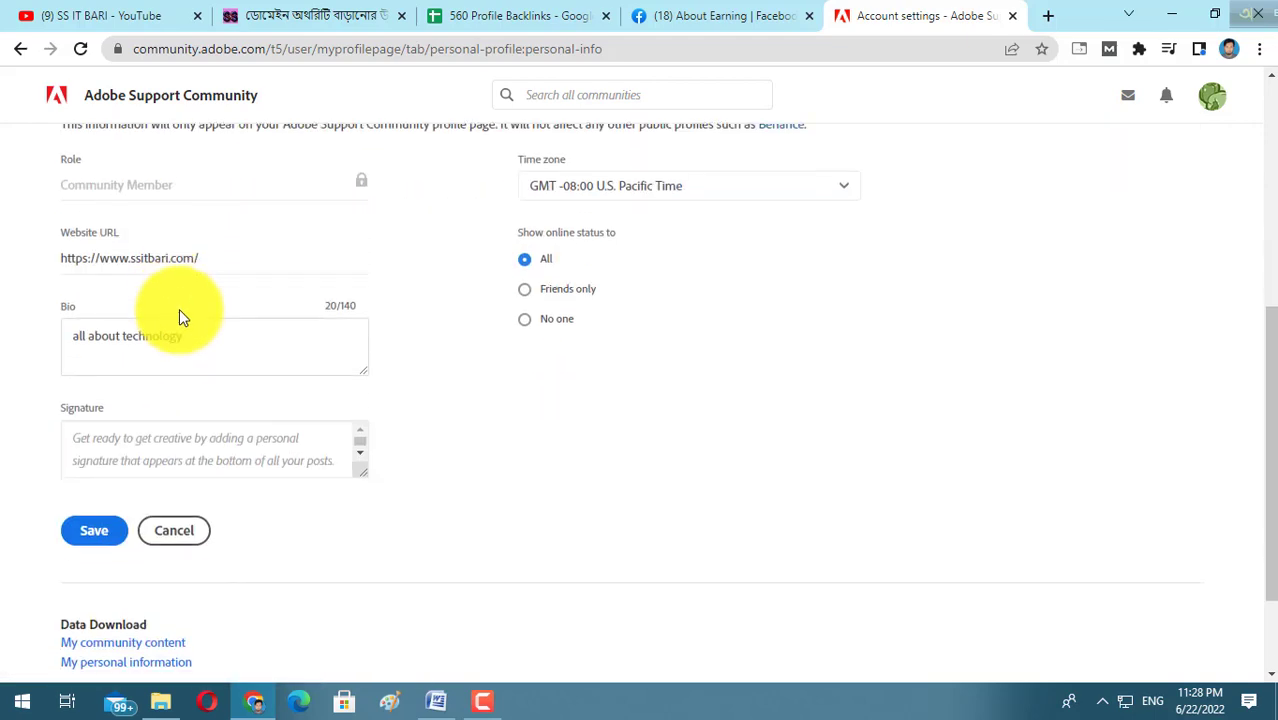
pyautogui.scroll(-2, 196, 300)
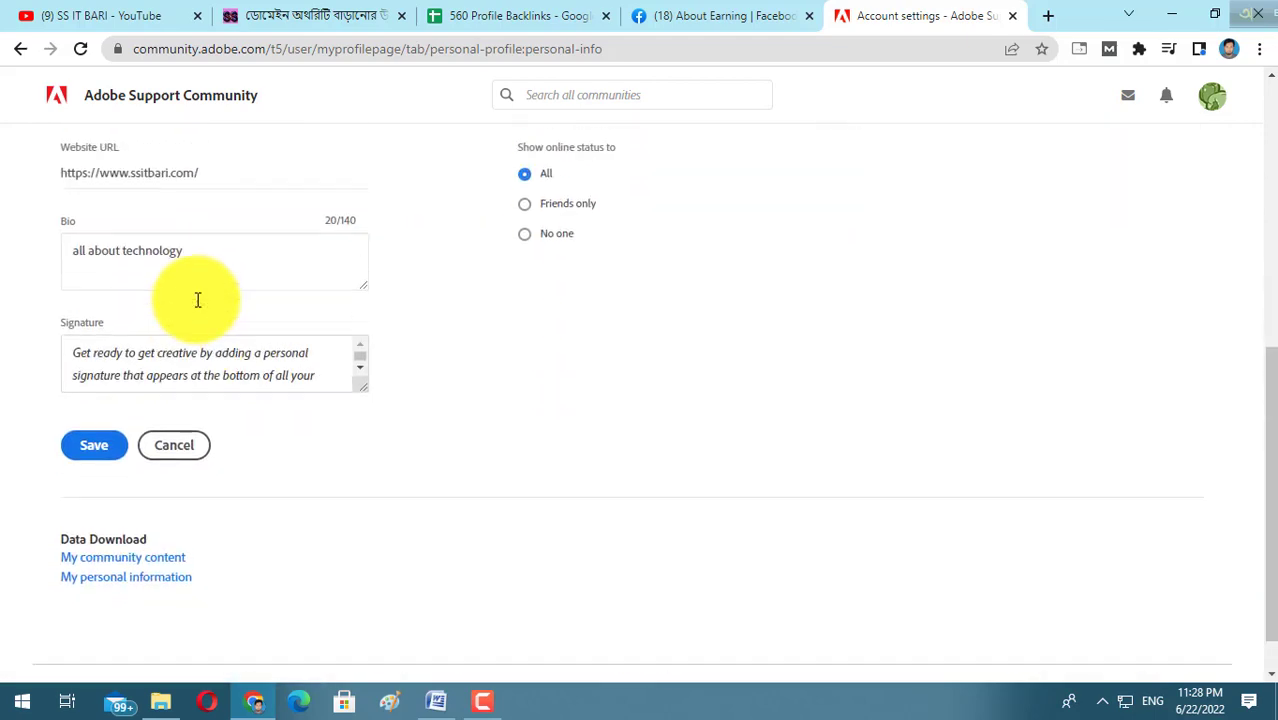
pyautogui.scroll(3, 197, 300)
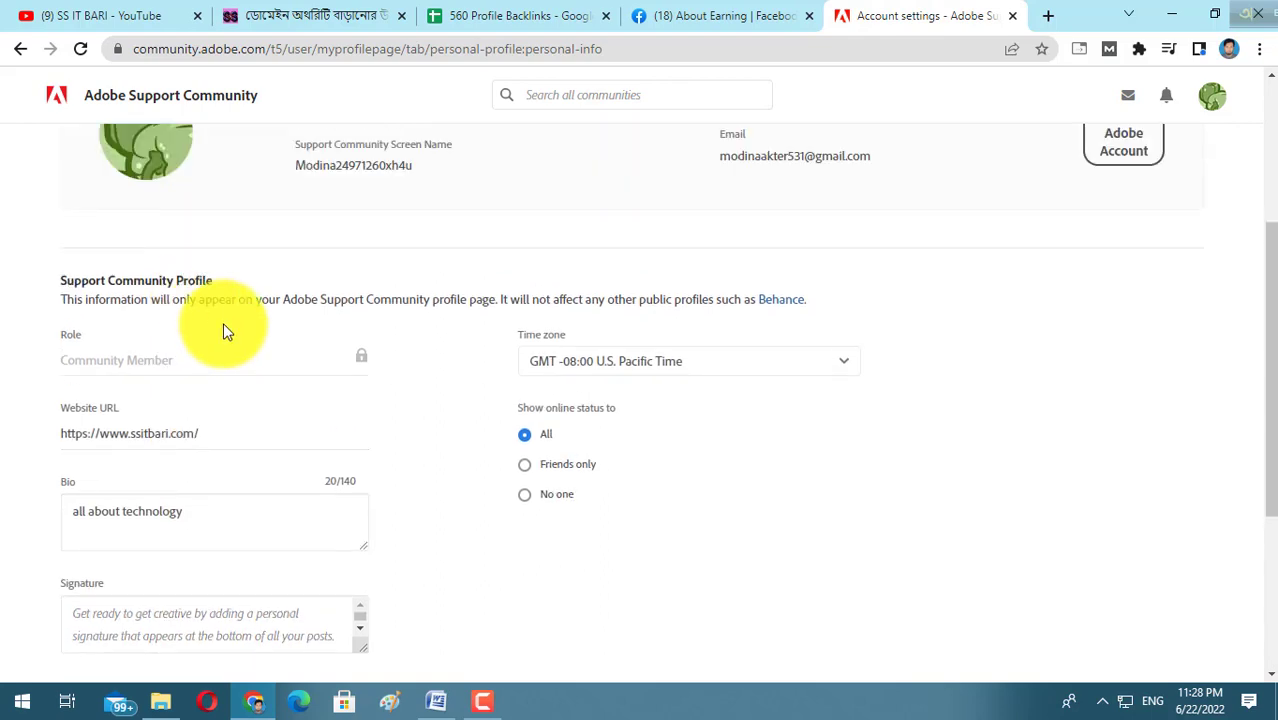
pyautogui.scroll(-2, 226, 330)
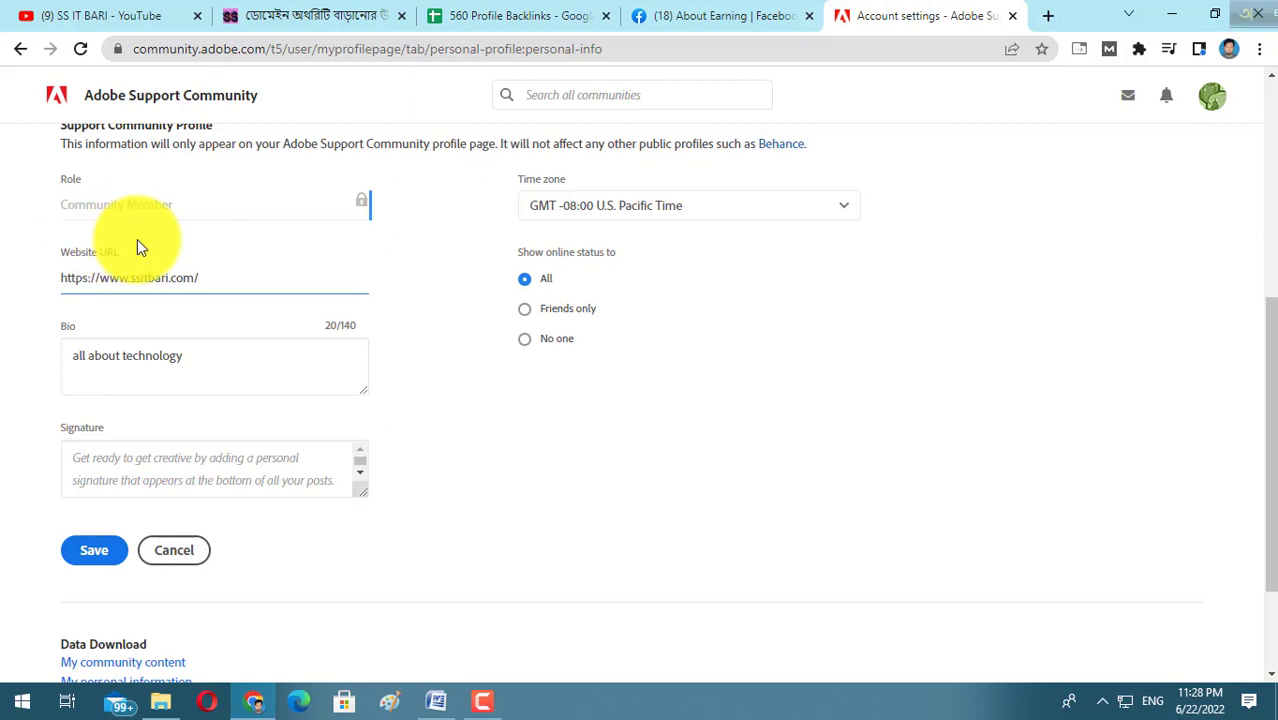
pyautogui.moveTo(107, 258); pyautogui.dragTo(60, 256)
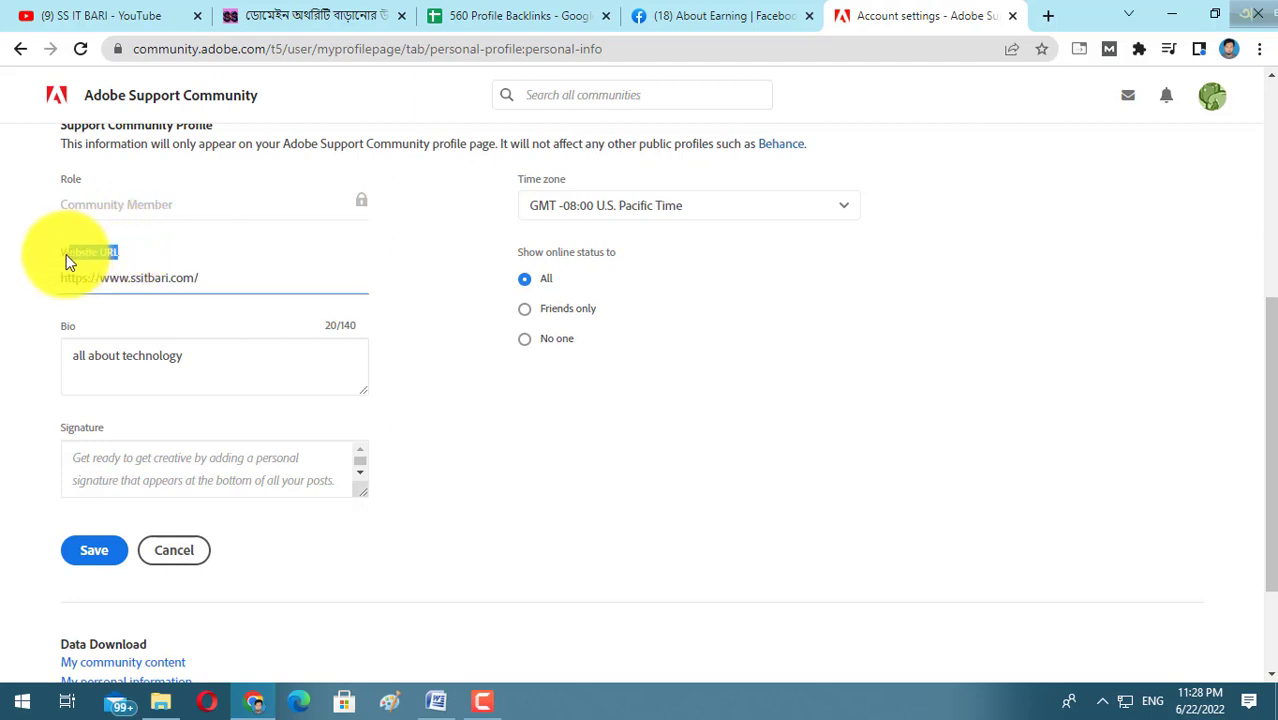
pyautogui.click(199, 277)
pyautogui.moveTo(214, 277); pyautogui.dragTo(63, 288)
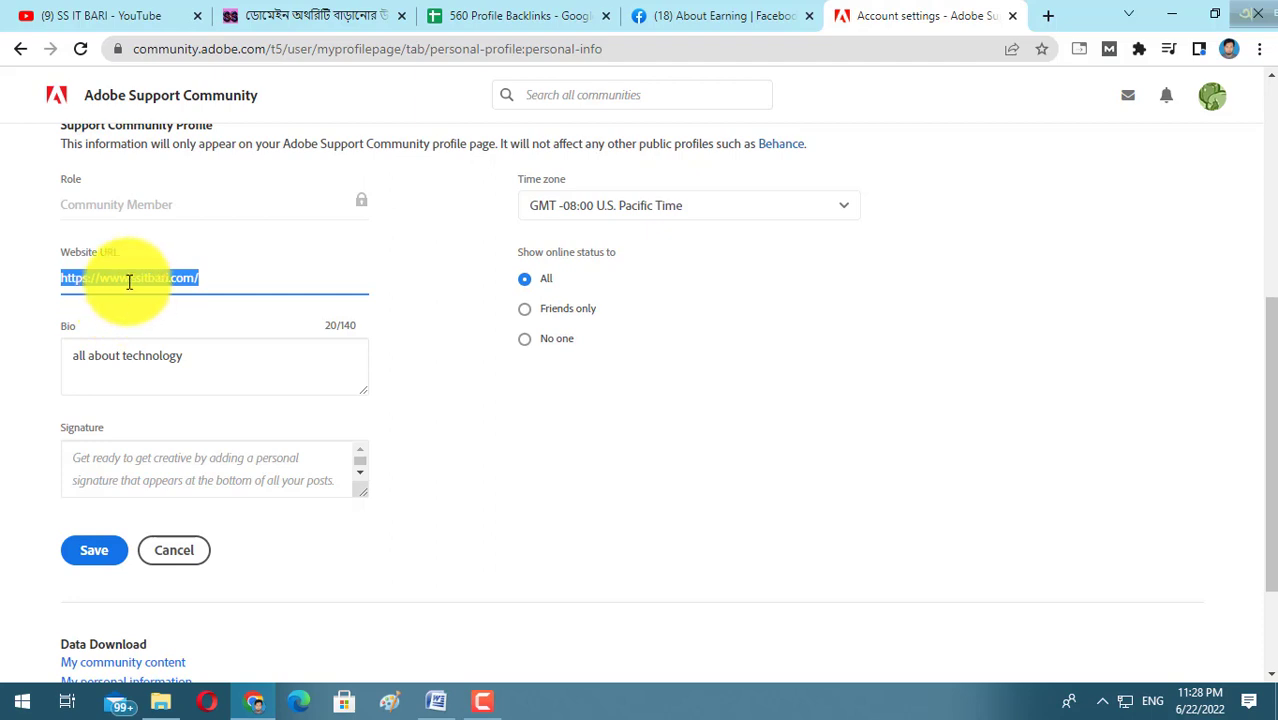
pyautogui.scroll(-3, 258, 332)
pyautogui.click(94, 395)
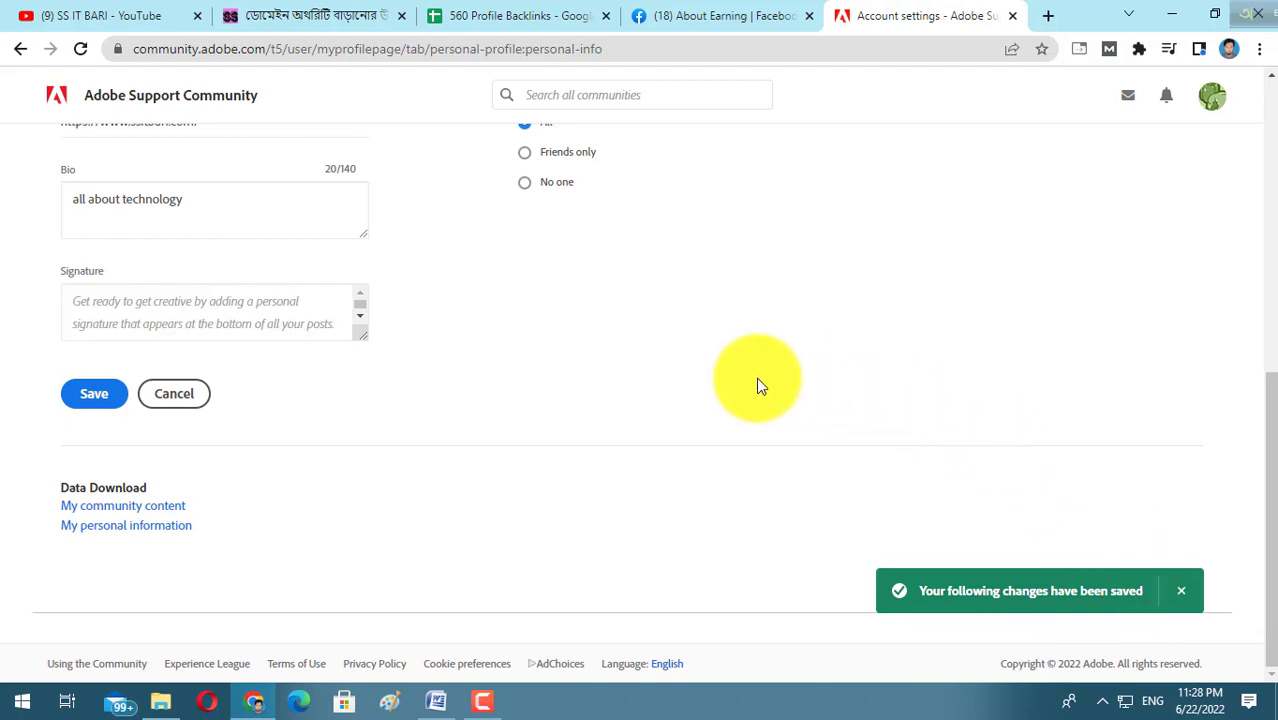
pyautogui.scroll(10, 756, 377)
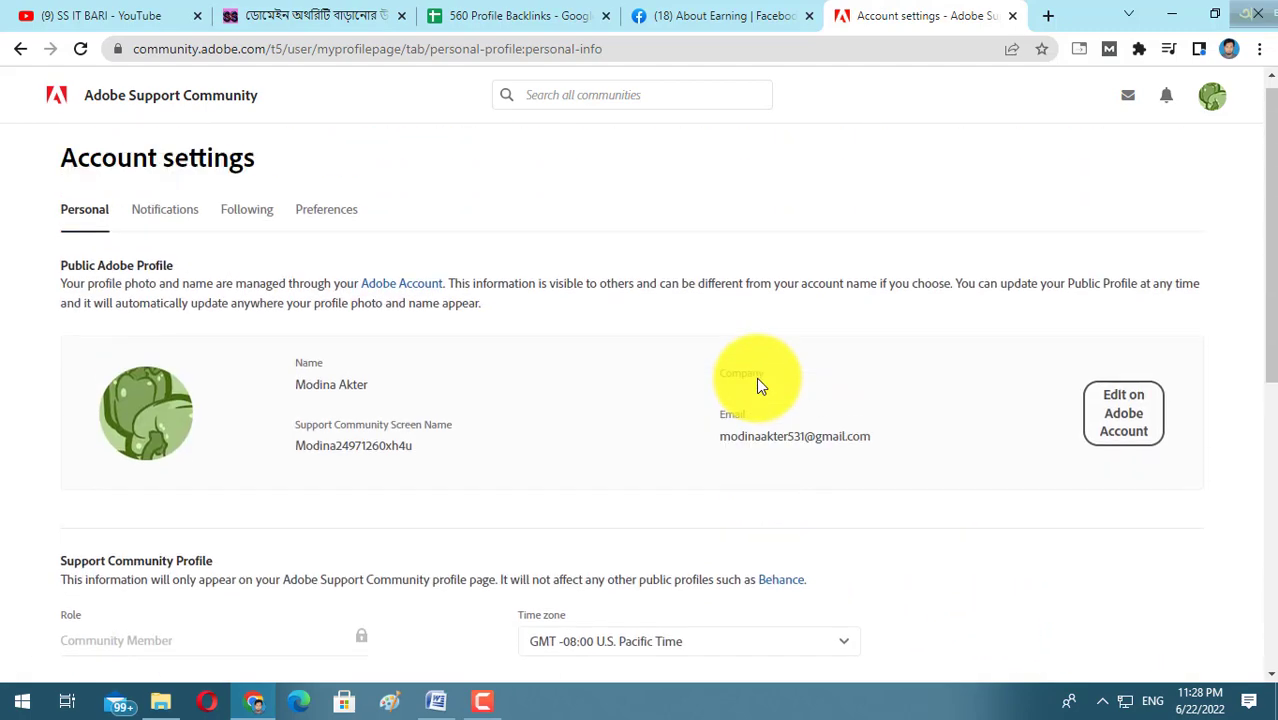
# - Return to the 560 Profile Backlinks spreadsheet and copy the mediafire.com link from cell A3
pyautogui.click(510, 20)
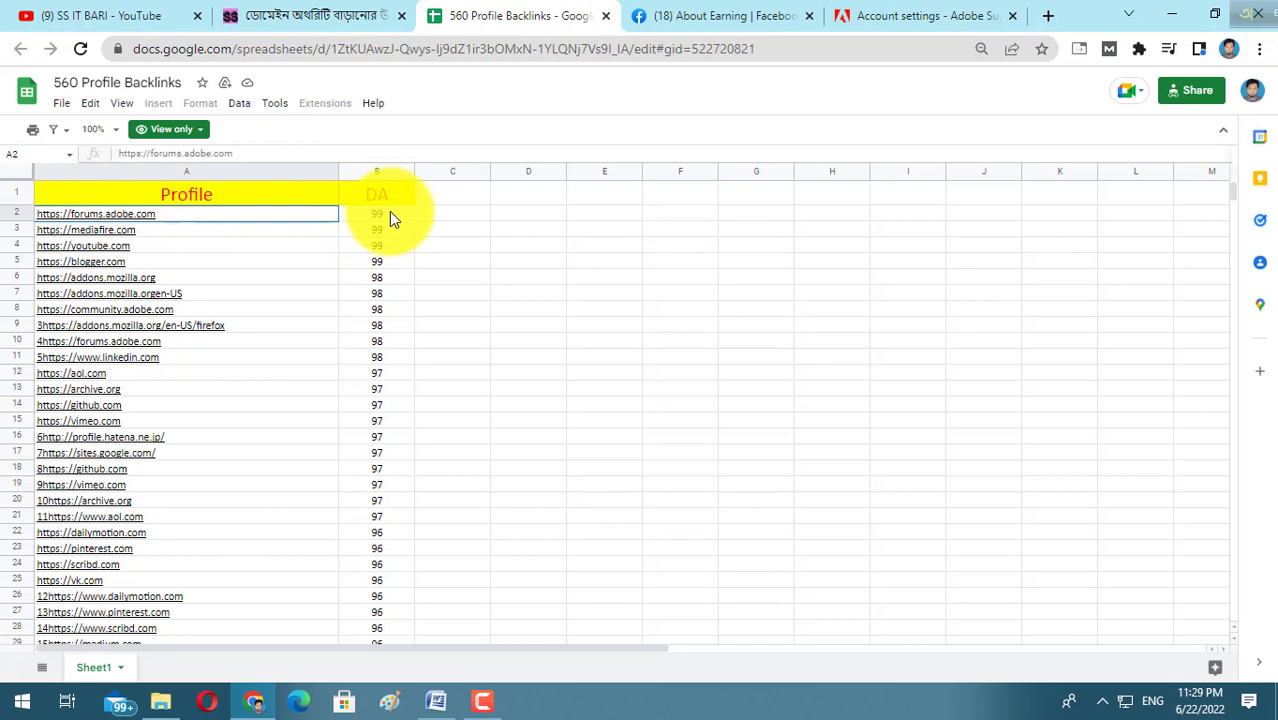
pyautogui.click(880, 15)
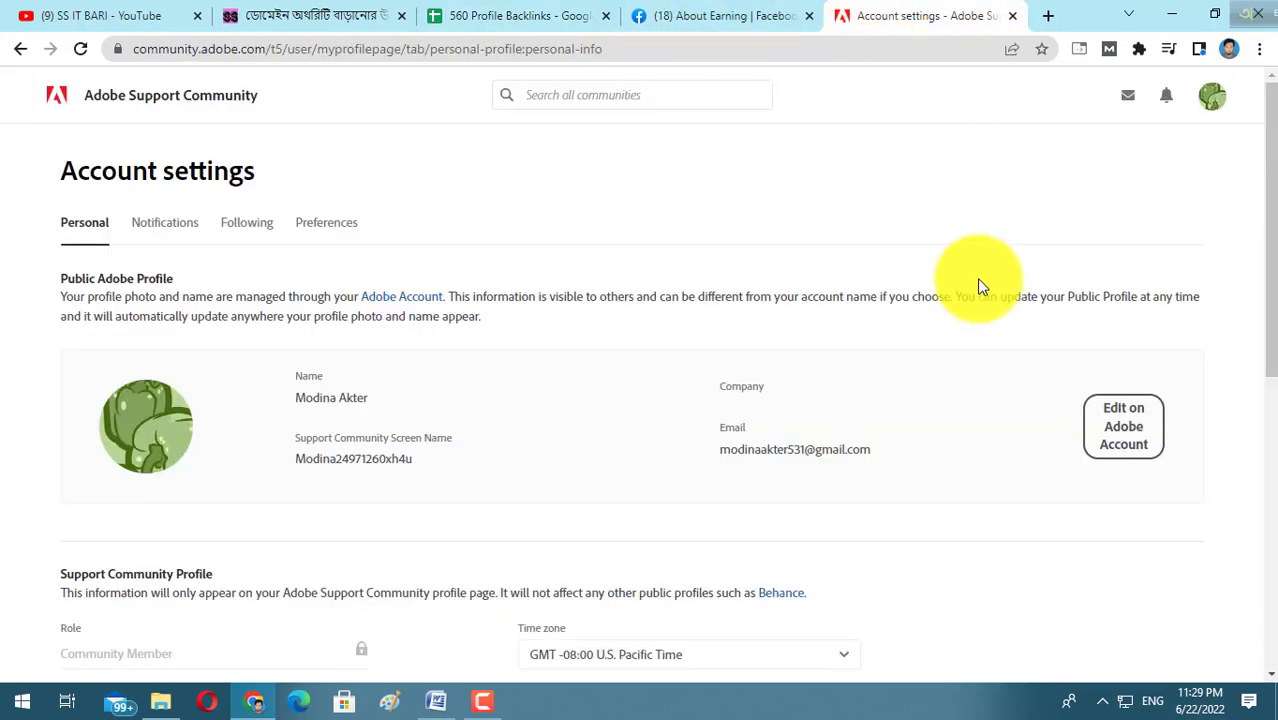
pyautogui.click(520, 12)
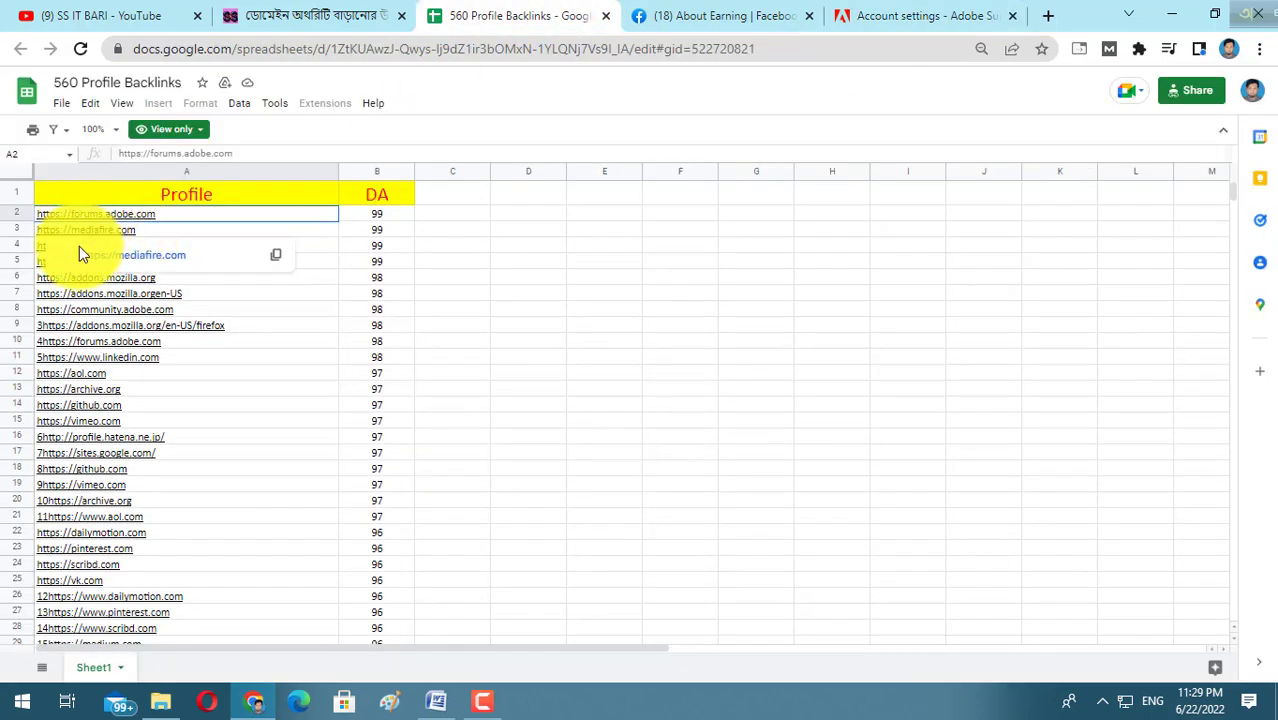
pyautogui.click(135, 229)
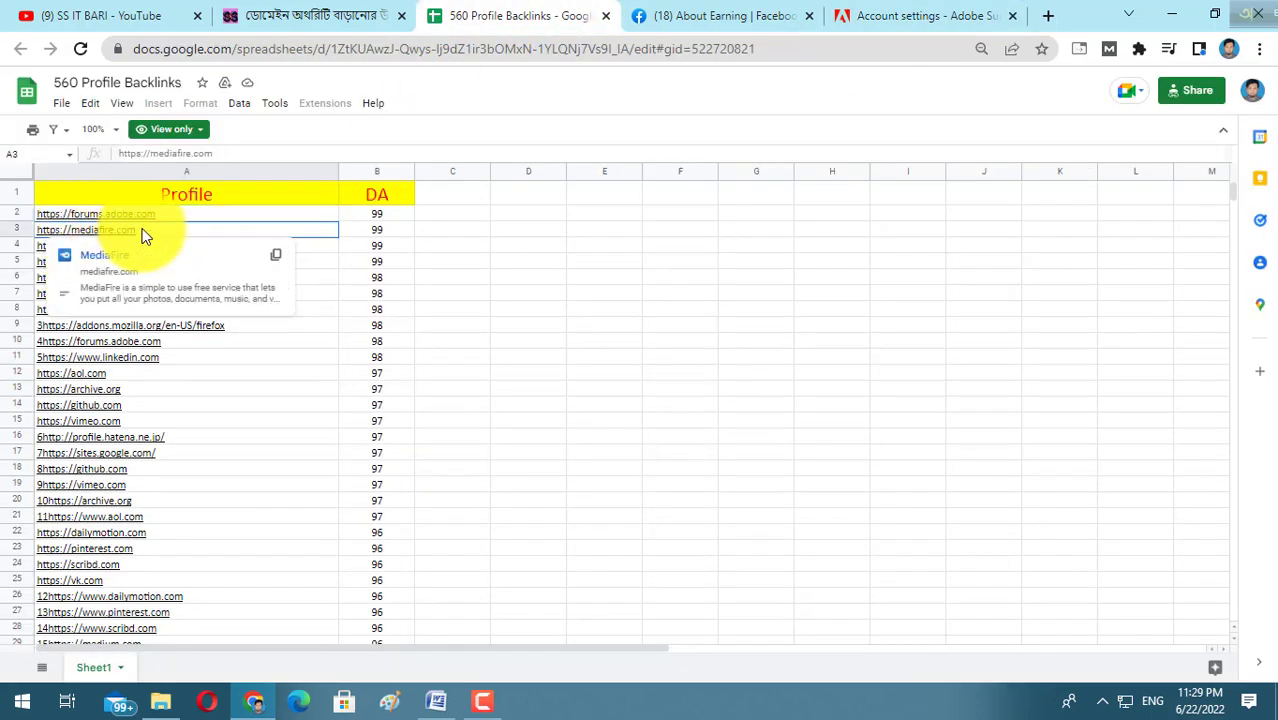
pyautogui.click(276, 258)
pyautogui.click(936, 16)
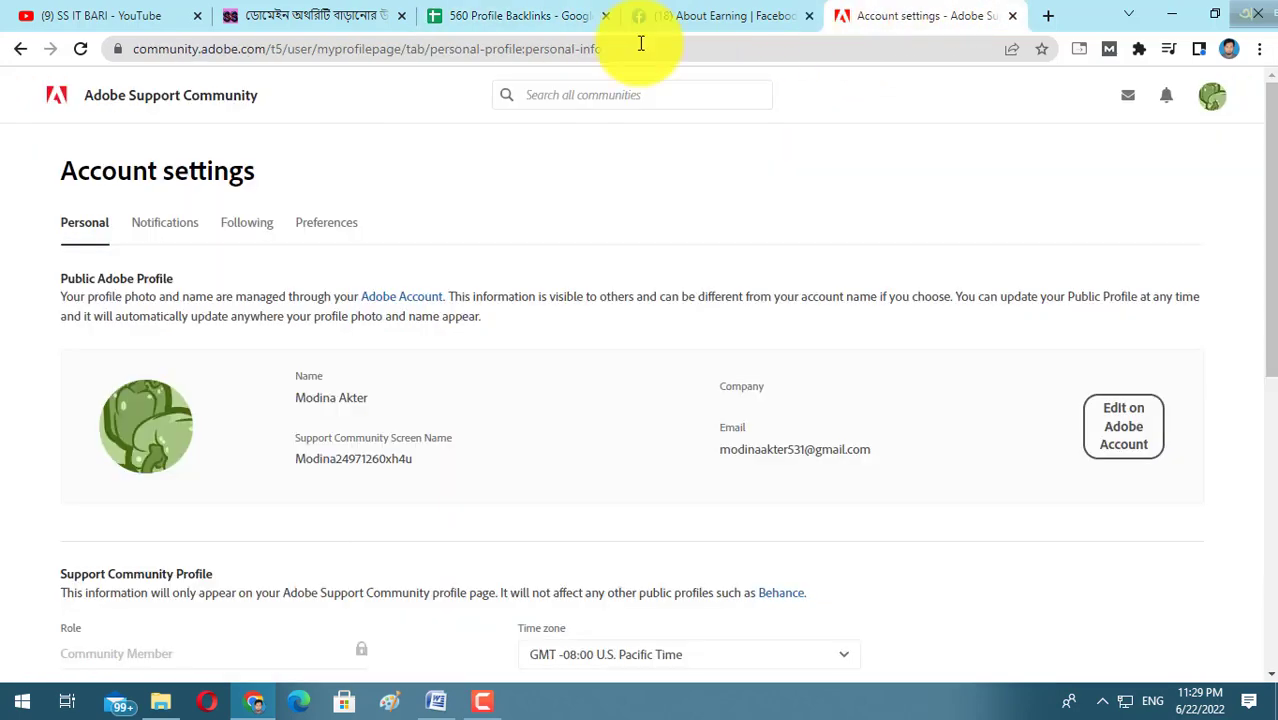
pyautogui.click(366, 48)
pyautogui.rightClick(366, 48)
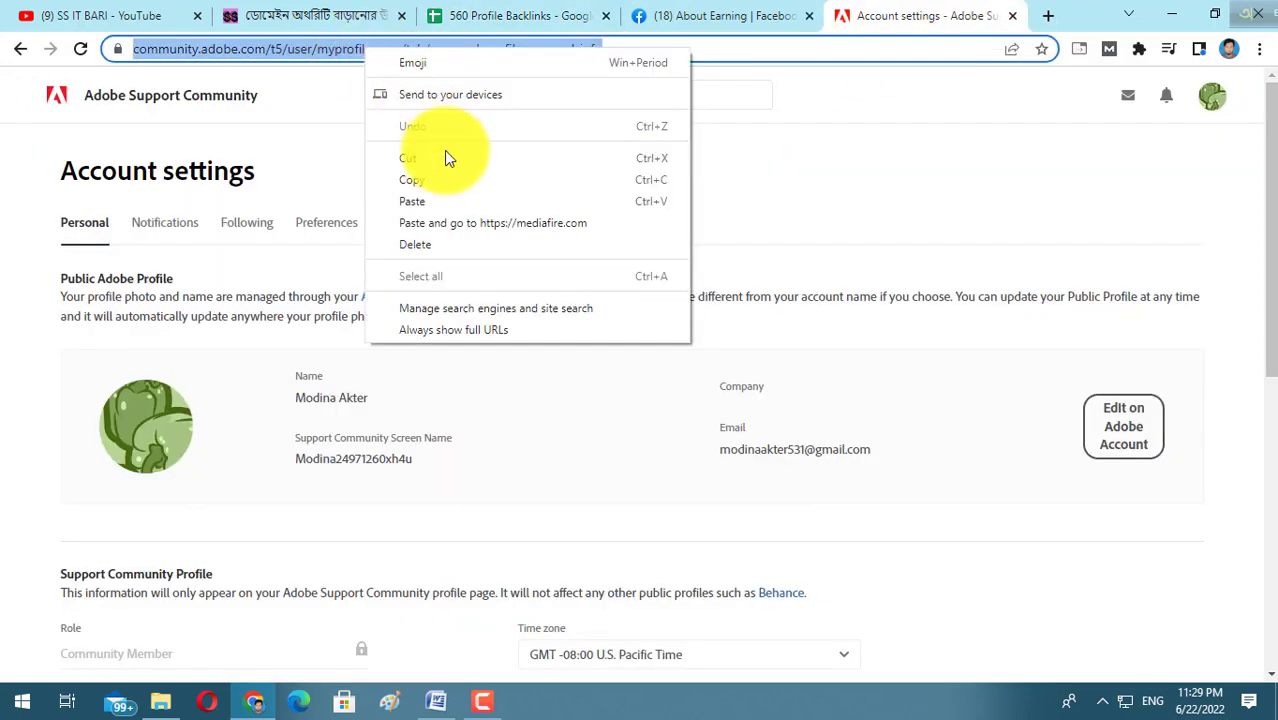
pyautogui.click(427, 209)
pyautogui.press('Return')
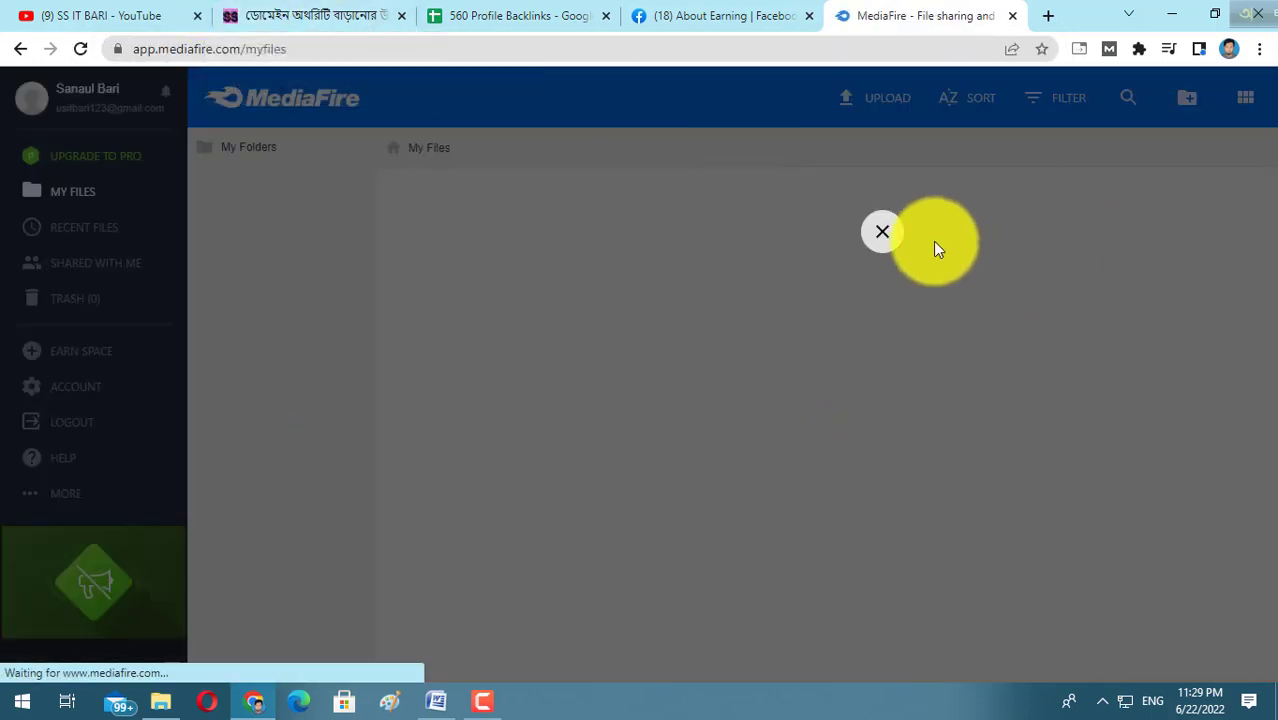
# - Dismiss the MediaFire pop-up and log out of the current MediaFire account
pyautogui.click(884, 238)
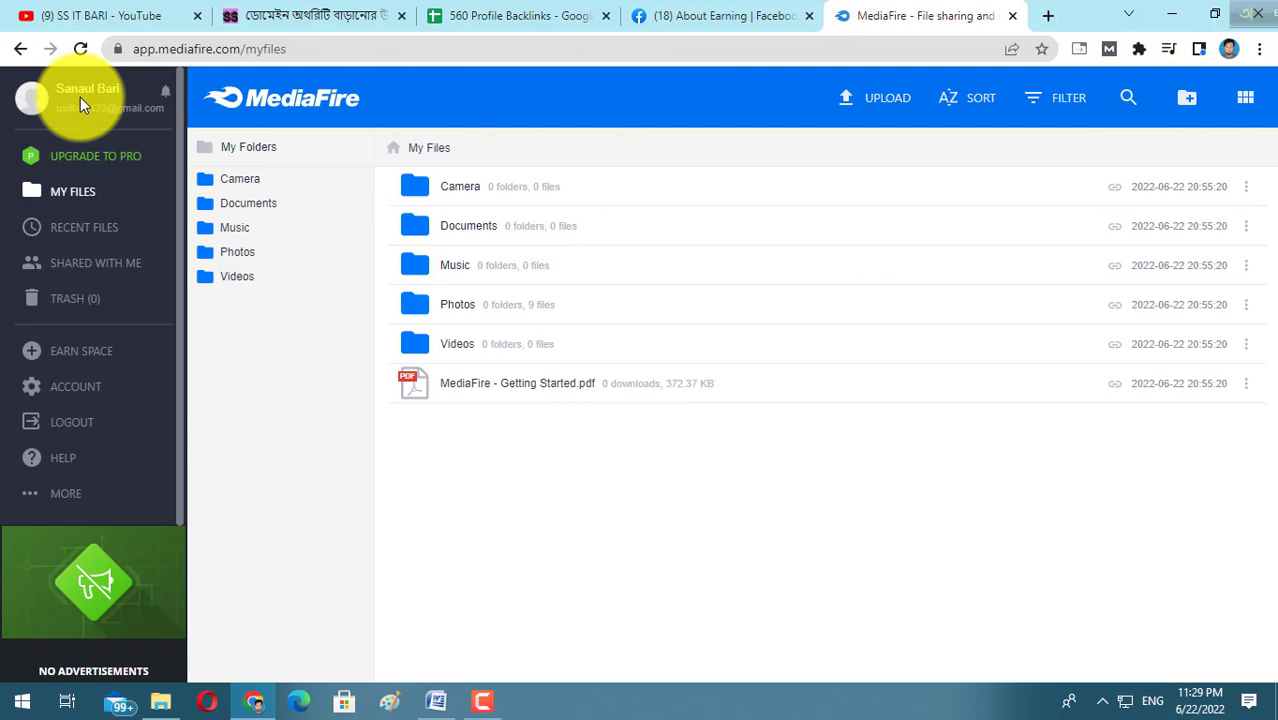
pyautogui.click(112, 413)
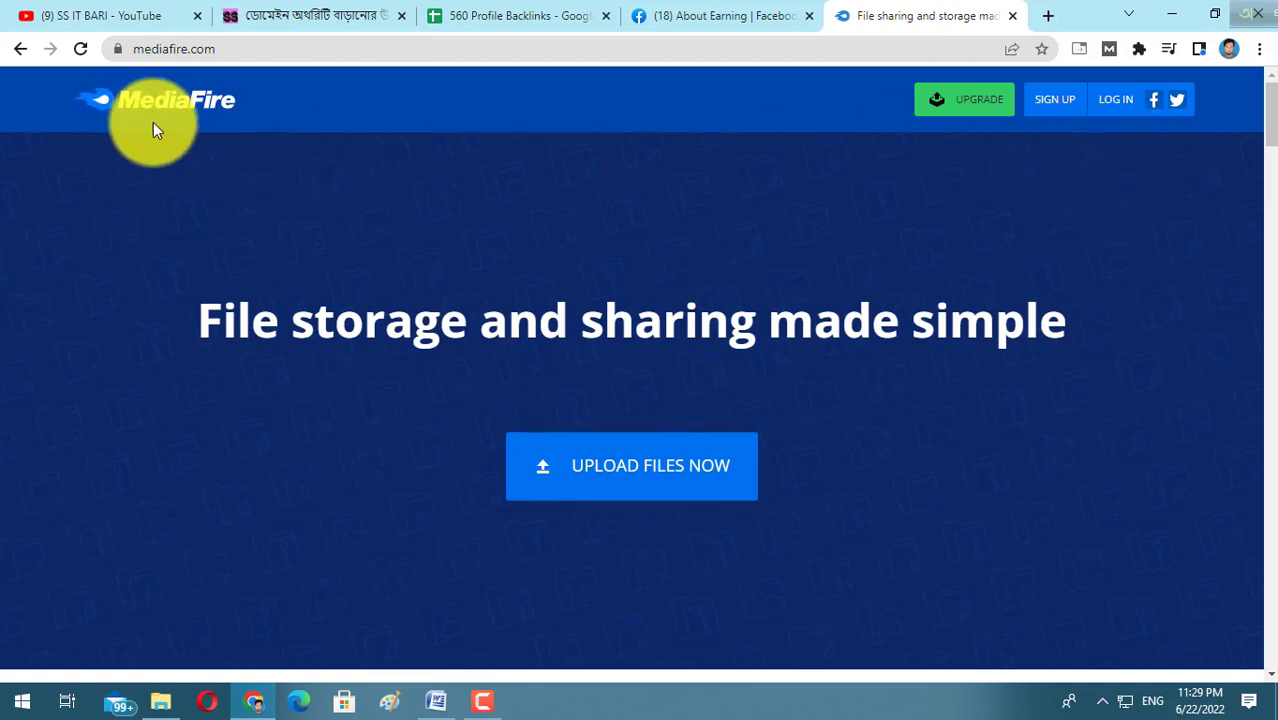
pyautogui.click(485, 12)
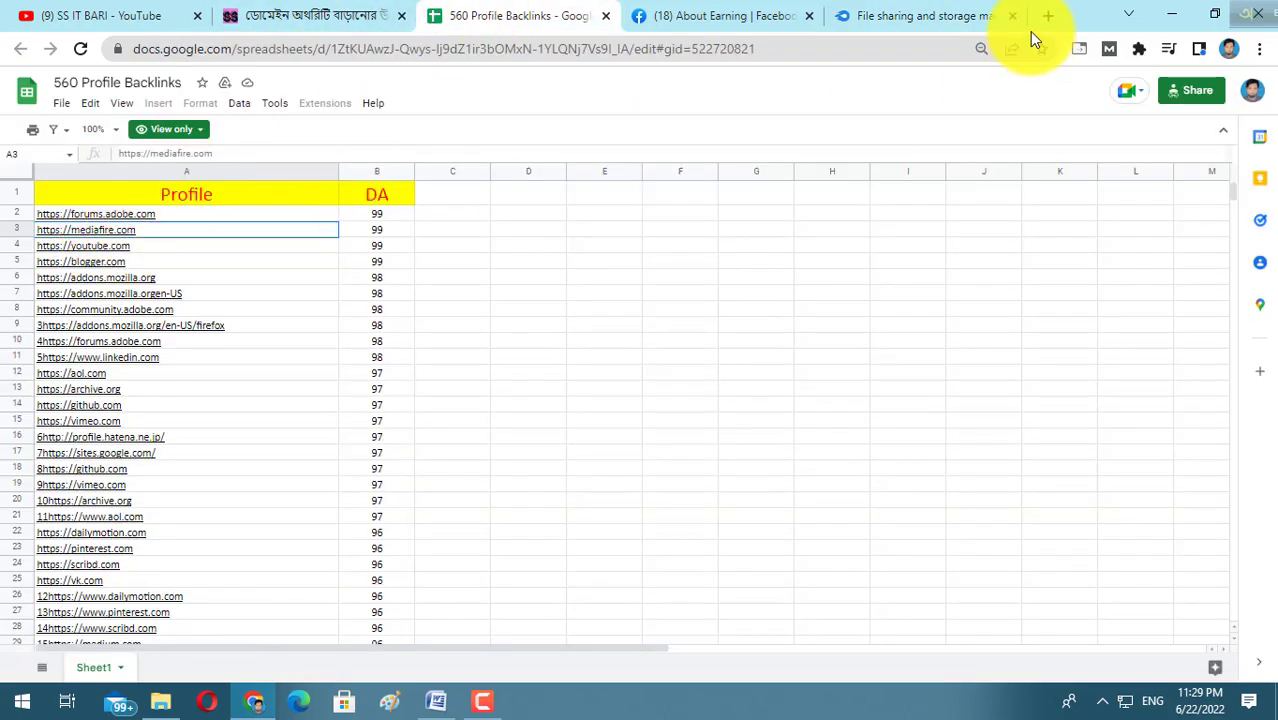
pyautogui.click(928, 12)
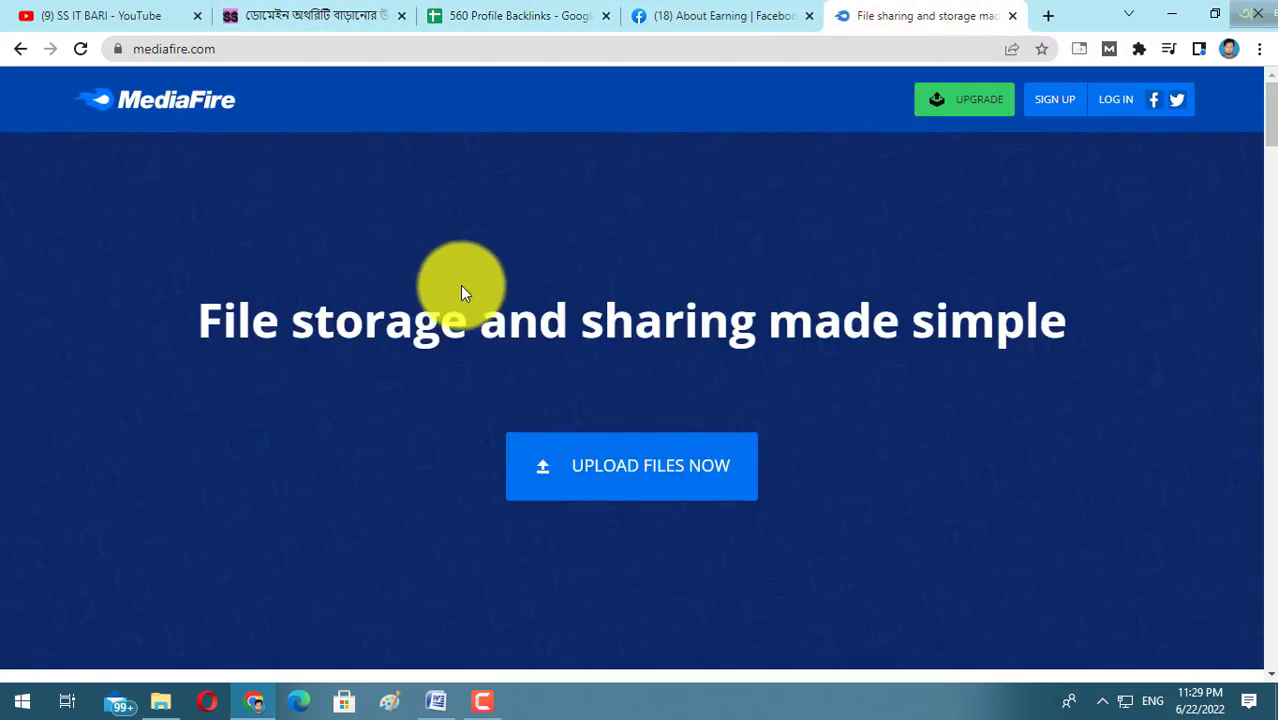
# - Start signing up for MediaFire with the 10GB Basic plan
pyautogui.click(1057, 104)
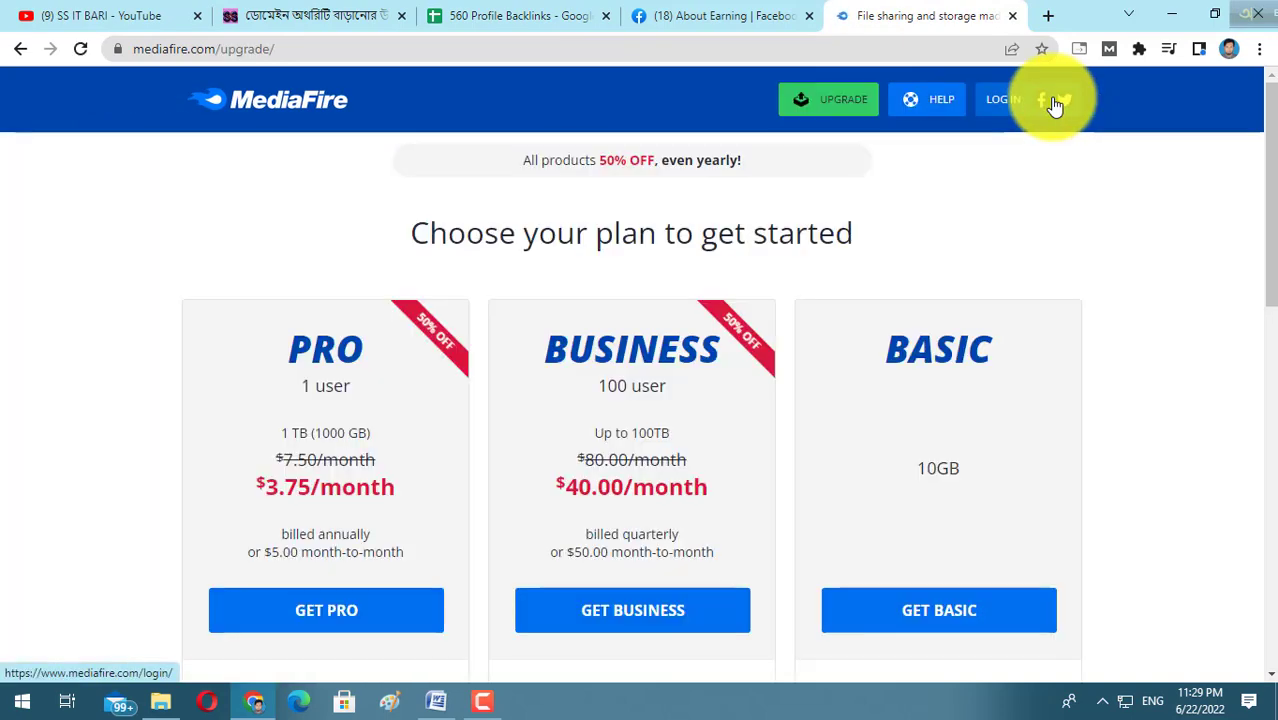
pyautogui.scroll(-2, 940, 400)
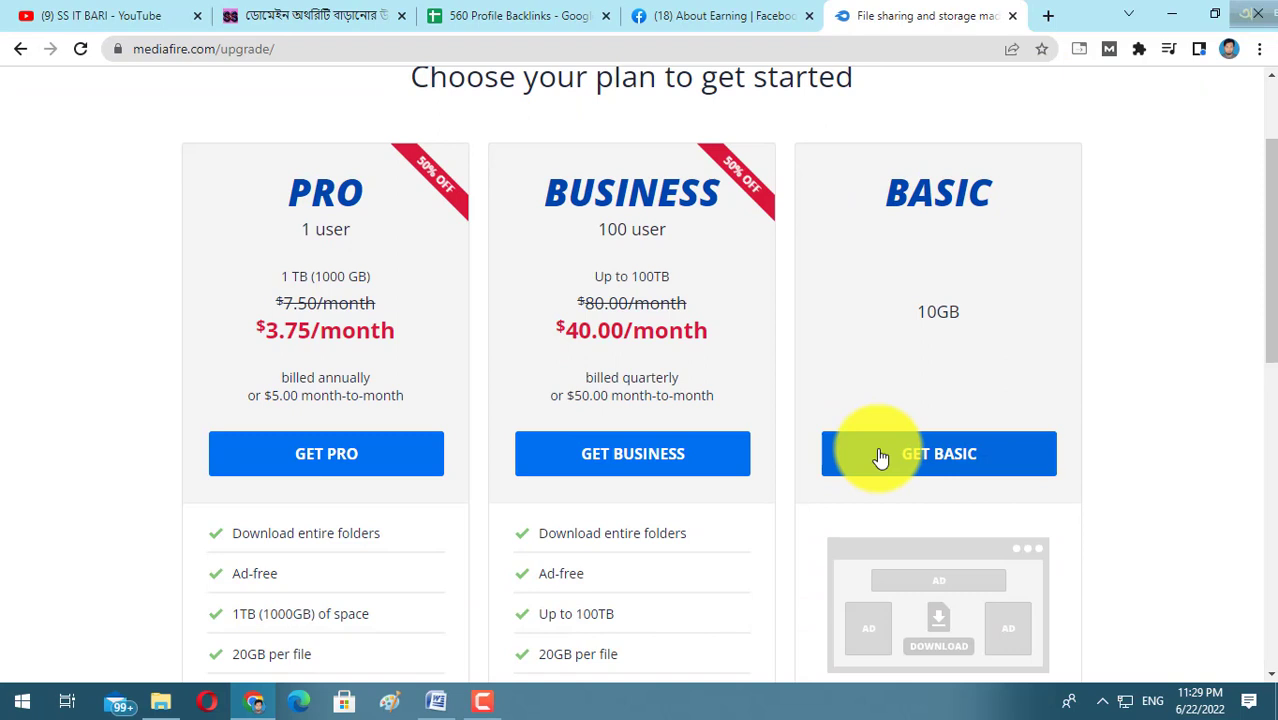
pyautogui.click(951, 455)
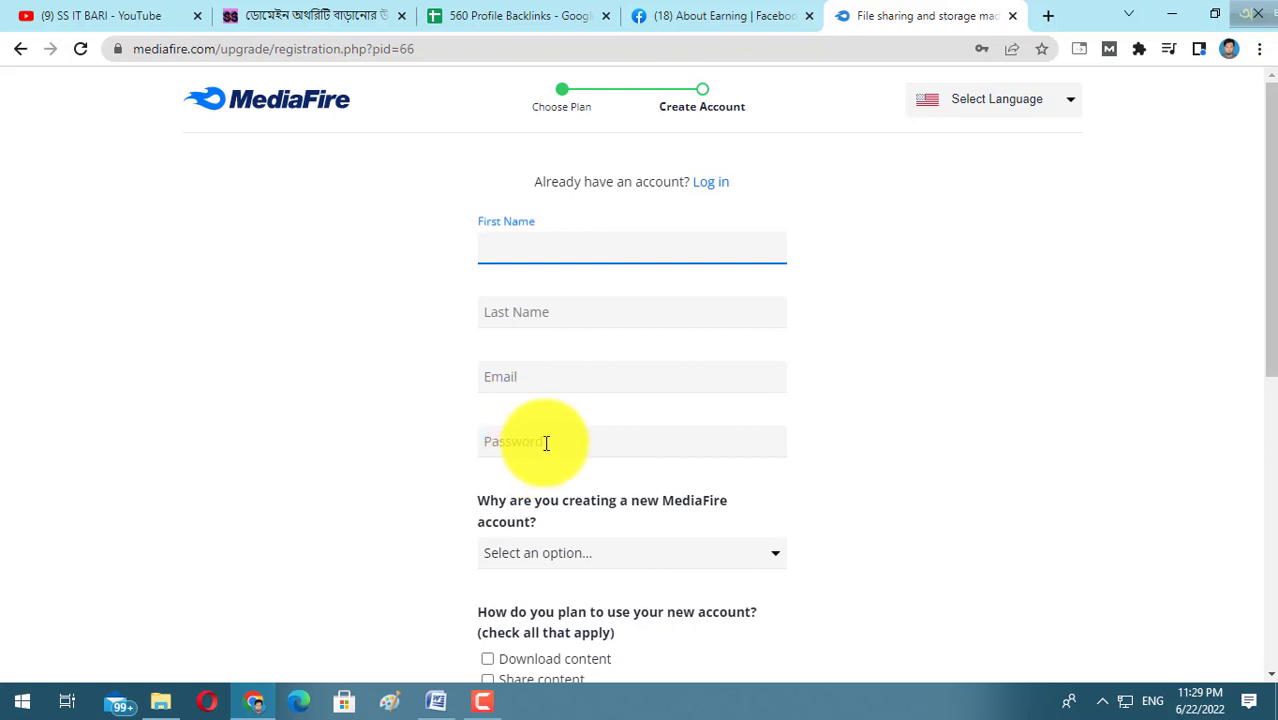
# - Select Personal as the reason for the new MediaFire account, look over the registration form and switch to the login page
pyautogui.scroll(-3, 527, 455)
pyautogui.click(568, 410)
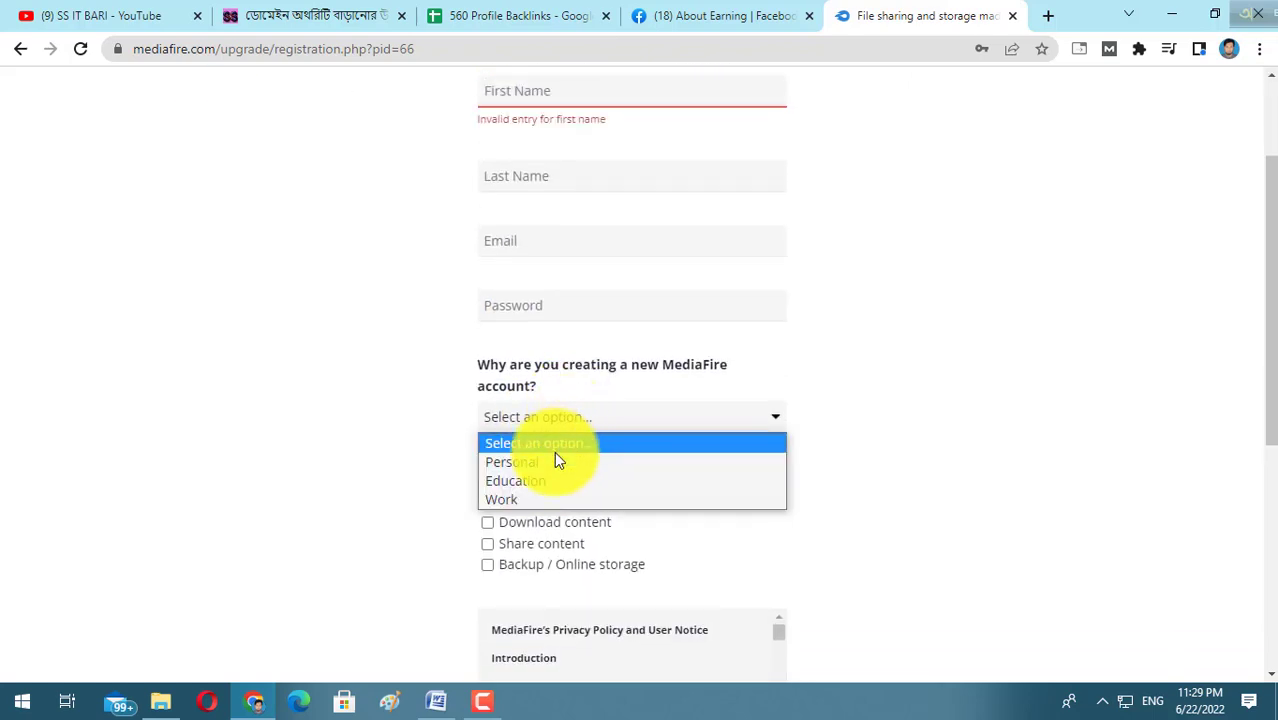
pyautogui.click(495, 462)
pyautogui.scroll(-1, 640, 465)
pyautogui.scroll(-4, 650, 466)
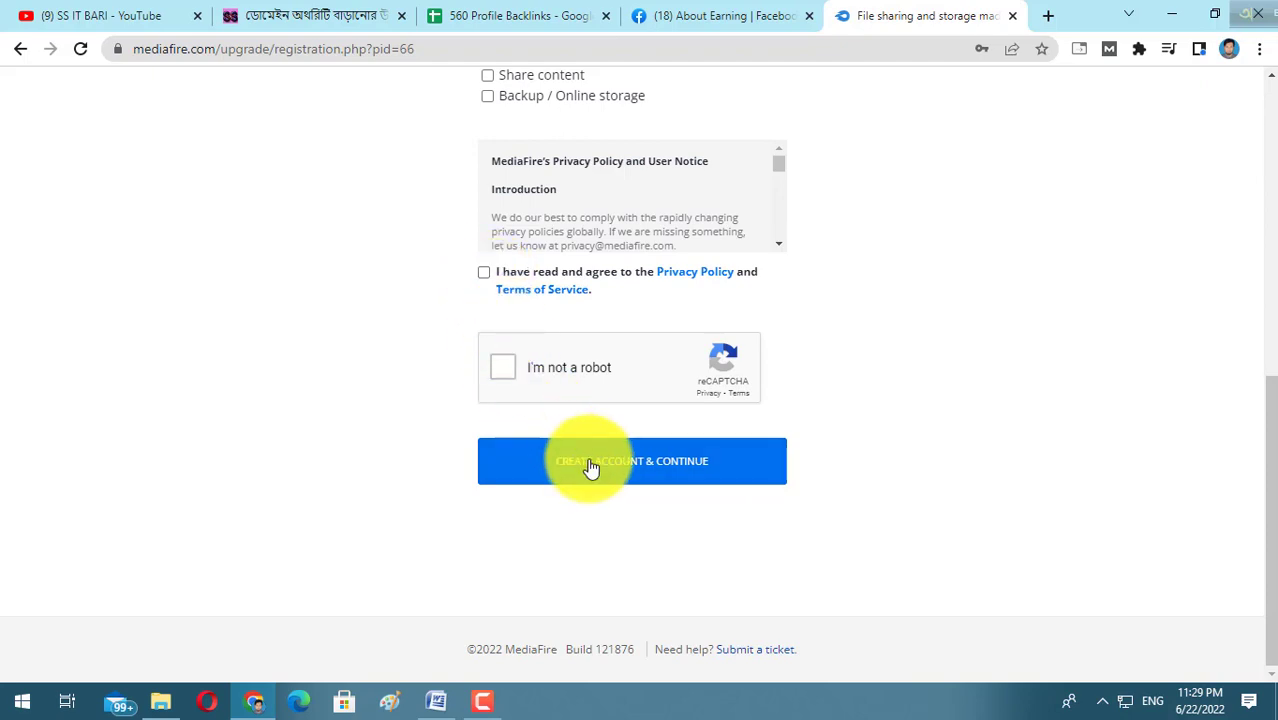
pyautogui.click(633, 470)
pyautogui.scroll(2, 770, 435)
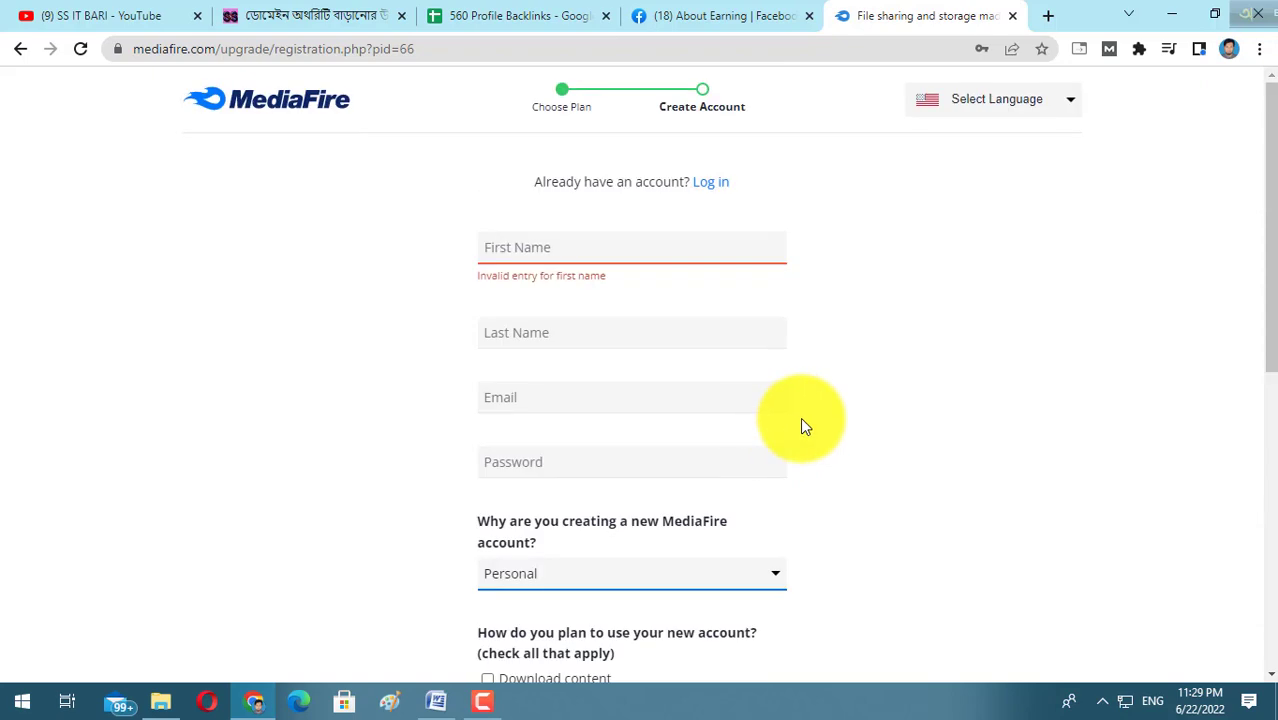
pyautogui.click(714, 186)
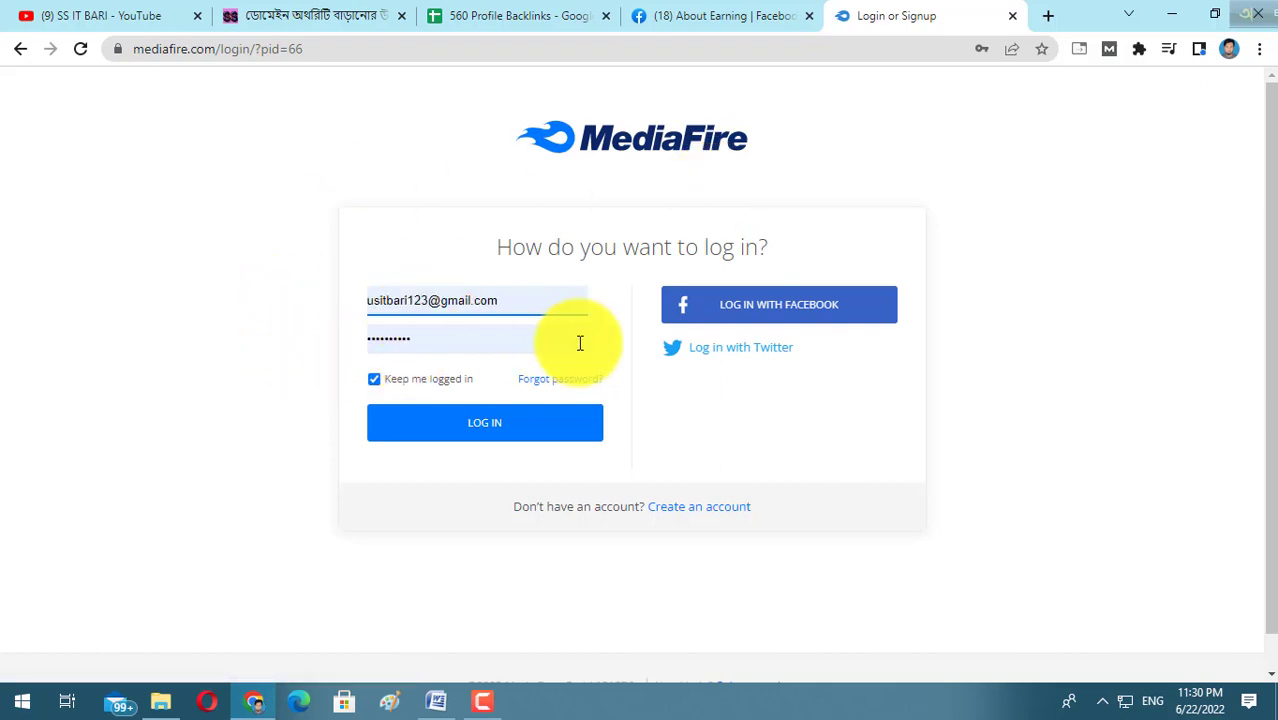
# - Log in to MediaFire with the prefilled account credentials and open the account settings
pyautogui.click(395, 300)
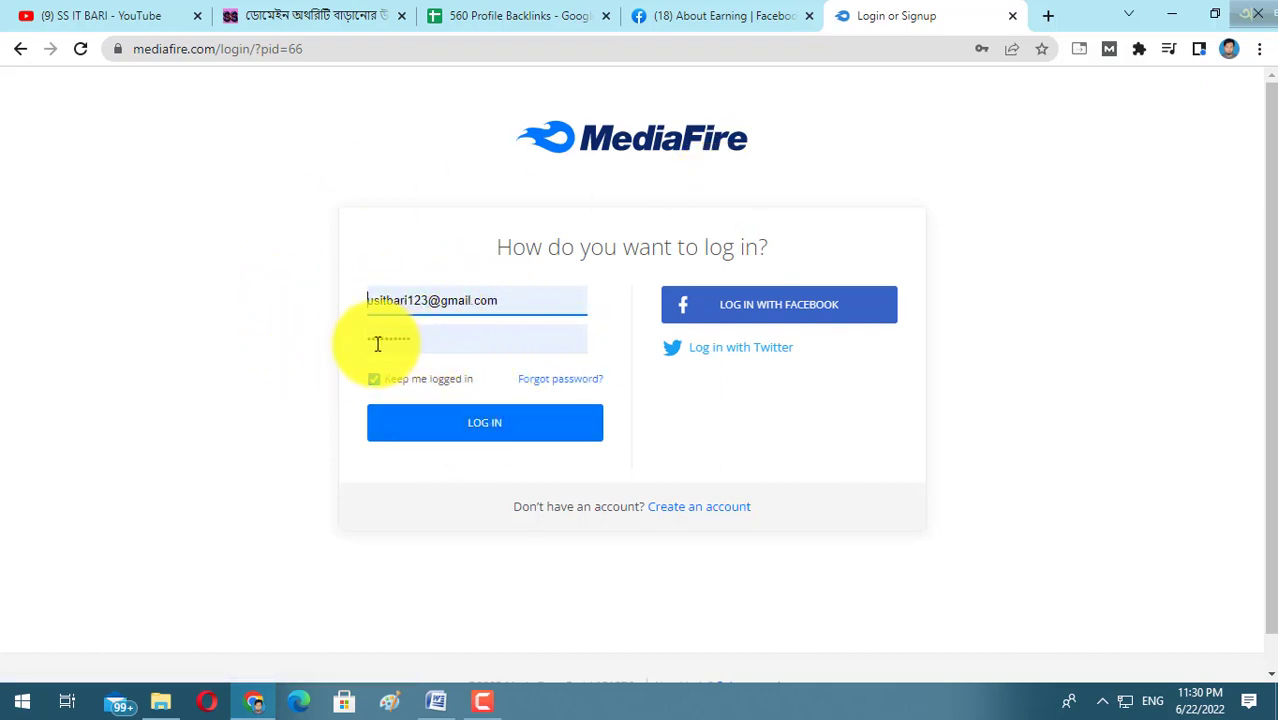
pyautogui.click(495, 432)
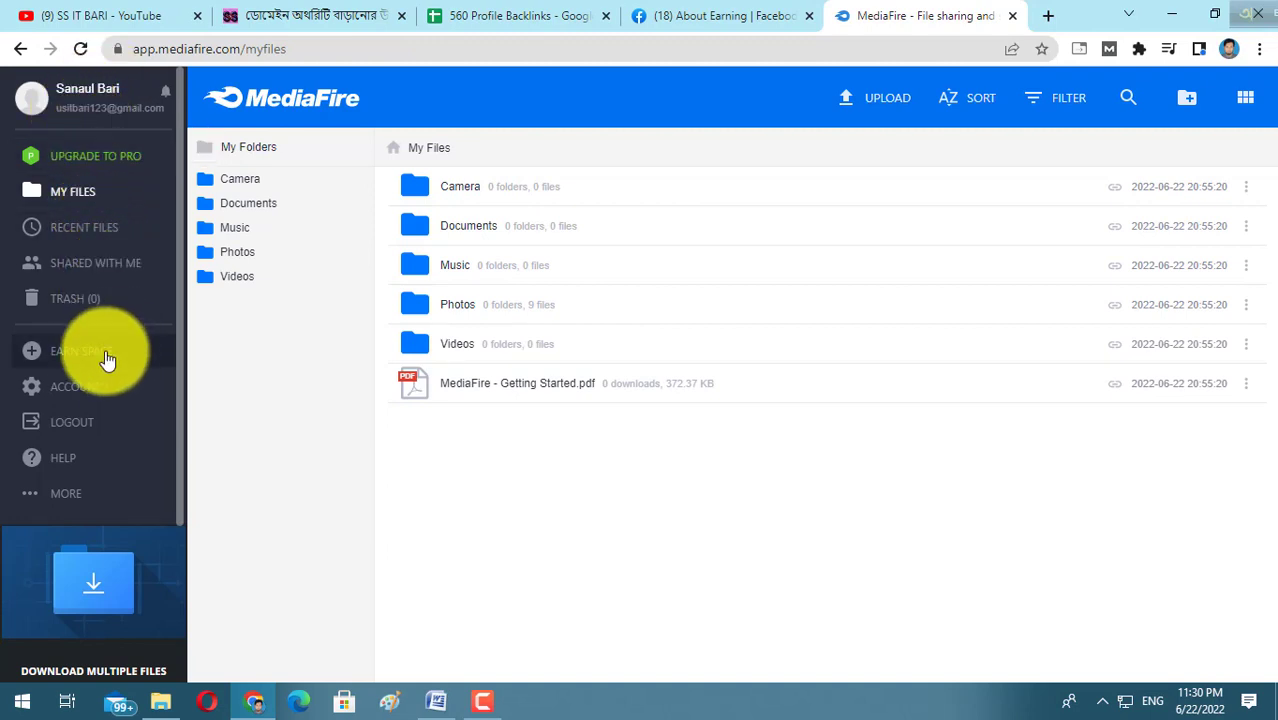
pyautogui.click(74, 393)
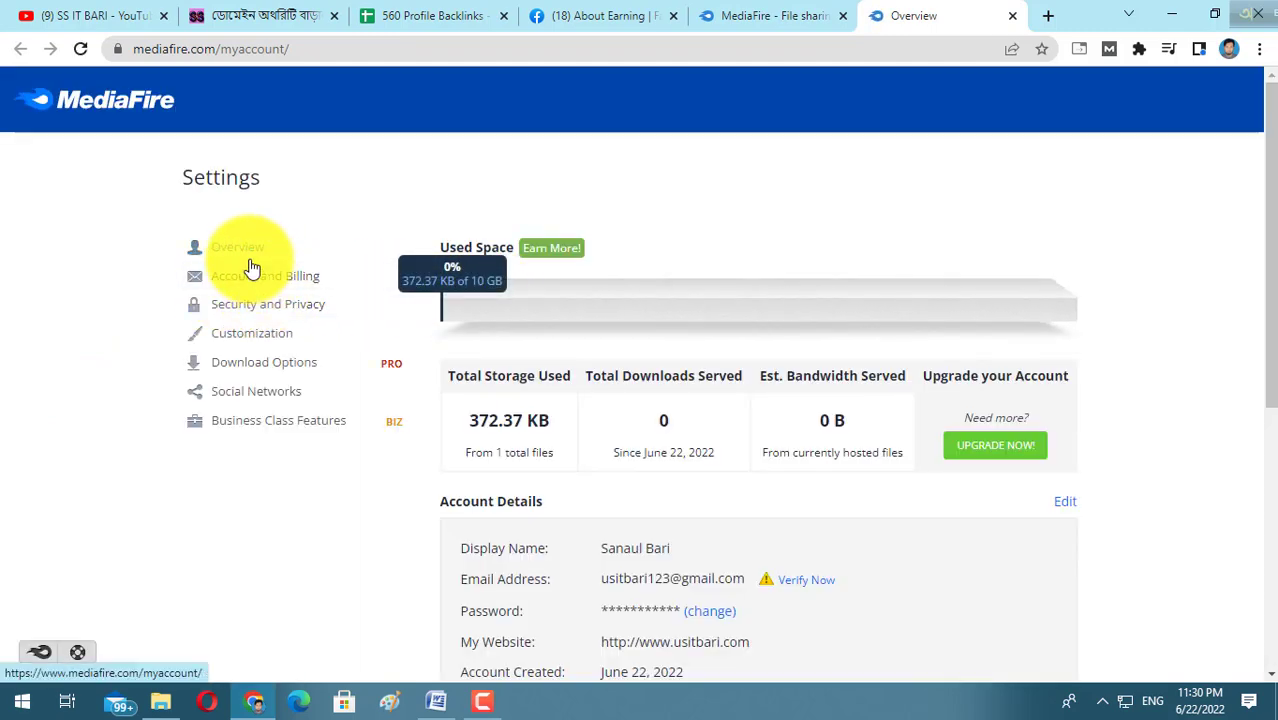
# - Look over the custom avatar options in the MediaFire customization settings
pyautogui.click(268, 340)
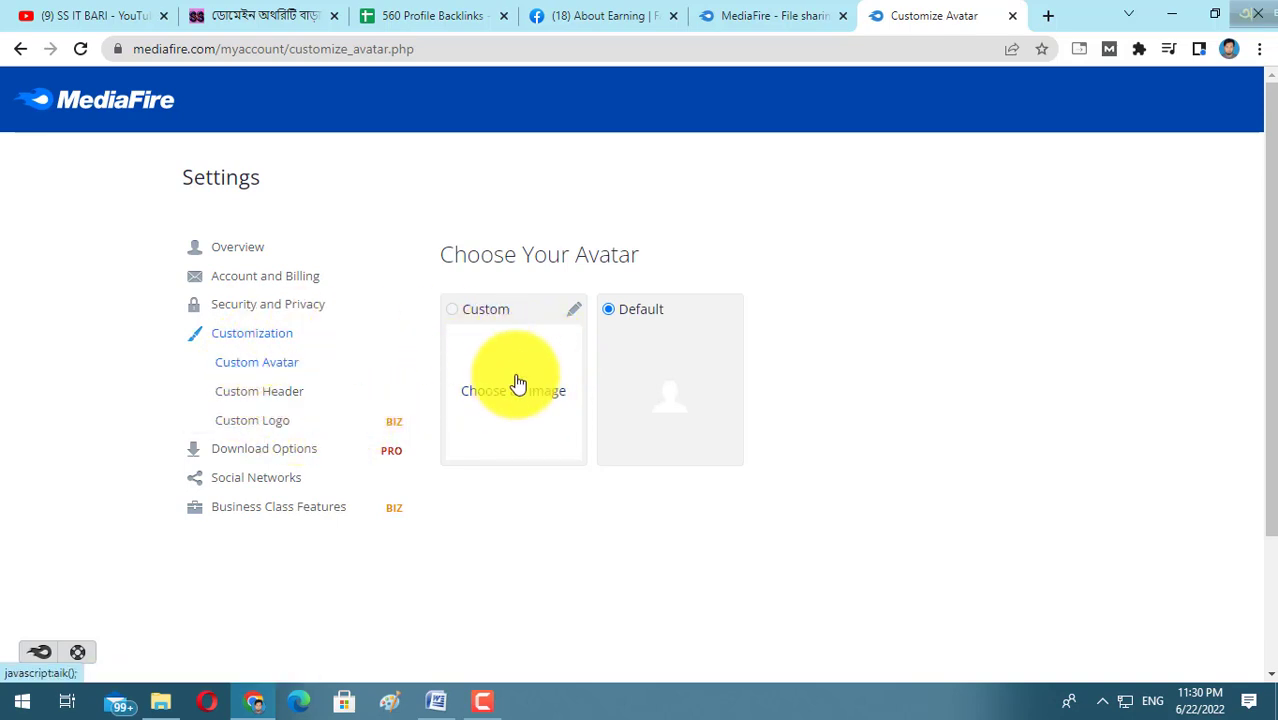
pyautogui.scroll(-1, 516, 383)
pyautogui.scroll(1, 528, 373)
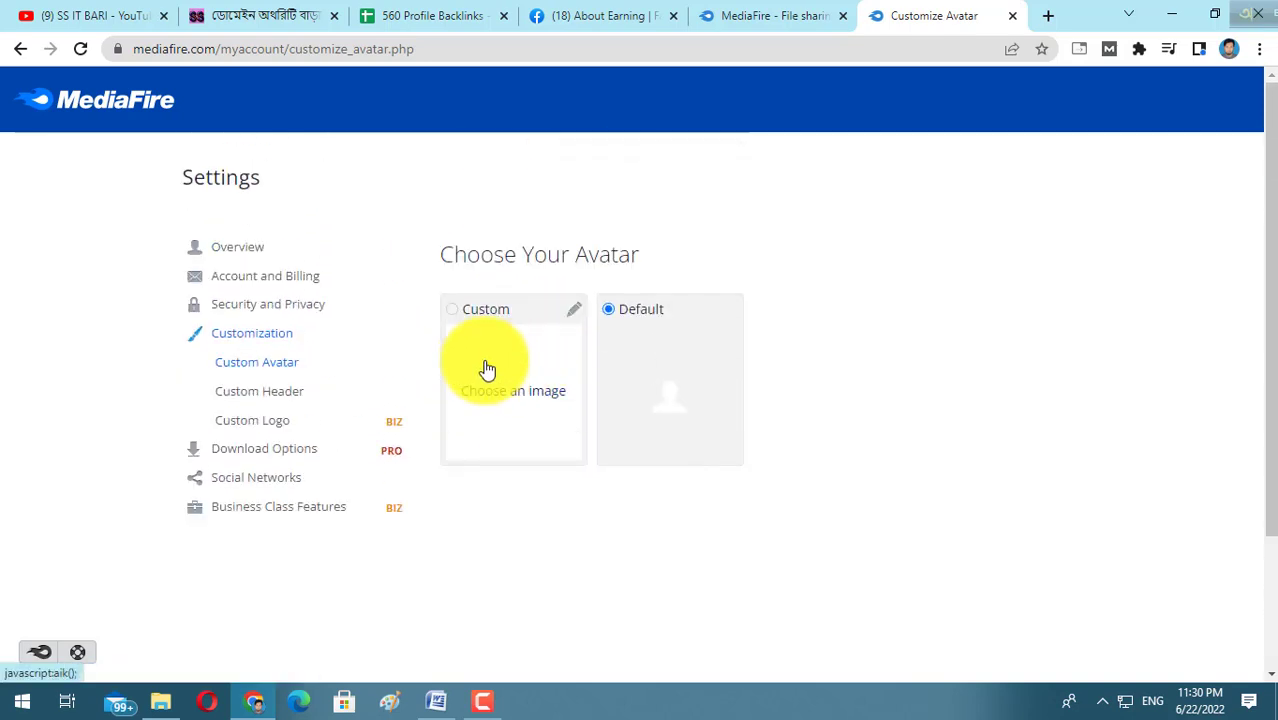
# - Open the MediaFire account and billing details, select the My Website address and look through the form as far as the save option
pyautogui.click(257, 284)
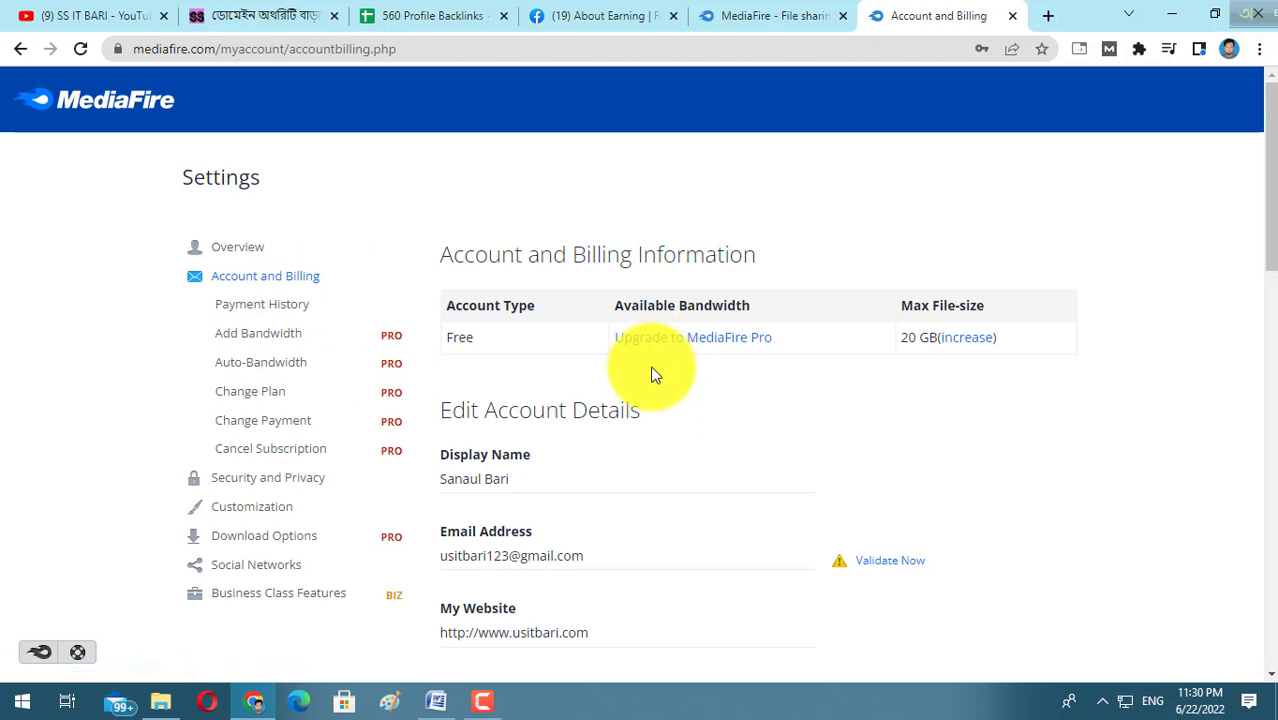
pyautogui.scroll(-3, 652, 368)
pyautogui.moveTo(447, 297)
pyautogui.mouseDown()
pyautogui.moveTo(528, 291)
pyautogui.moveTo(533, 308)
pyautogui.moveTo(591, 321)
pyautogui.moveTo(431, 316)
pyautogui.mouseUp()
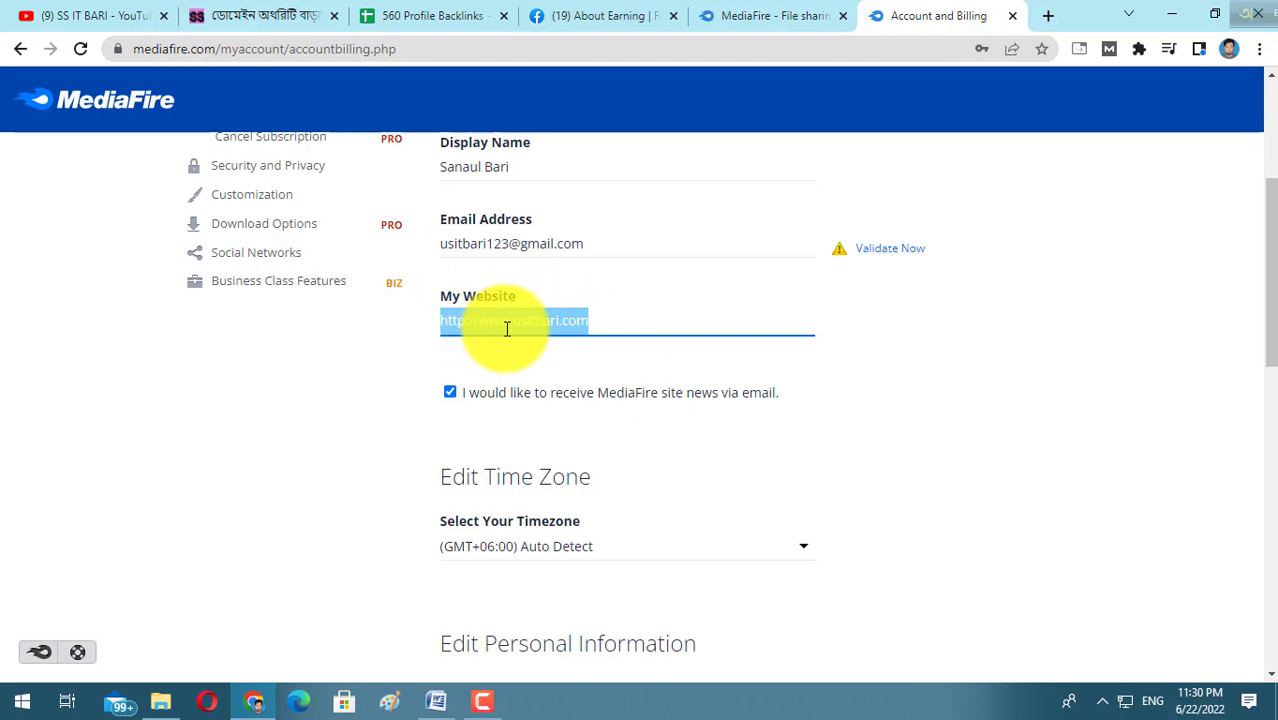
pyautogui.scroll(3, 507, 329)
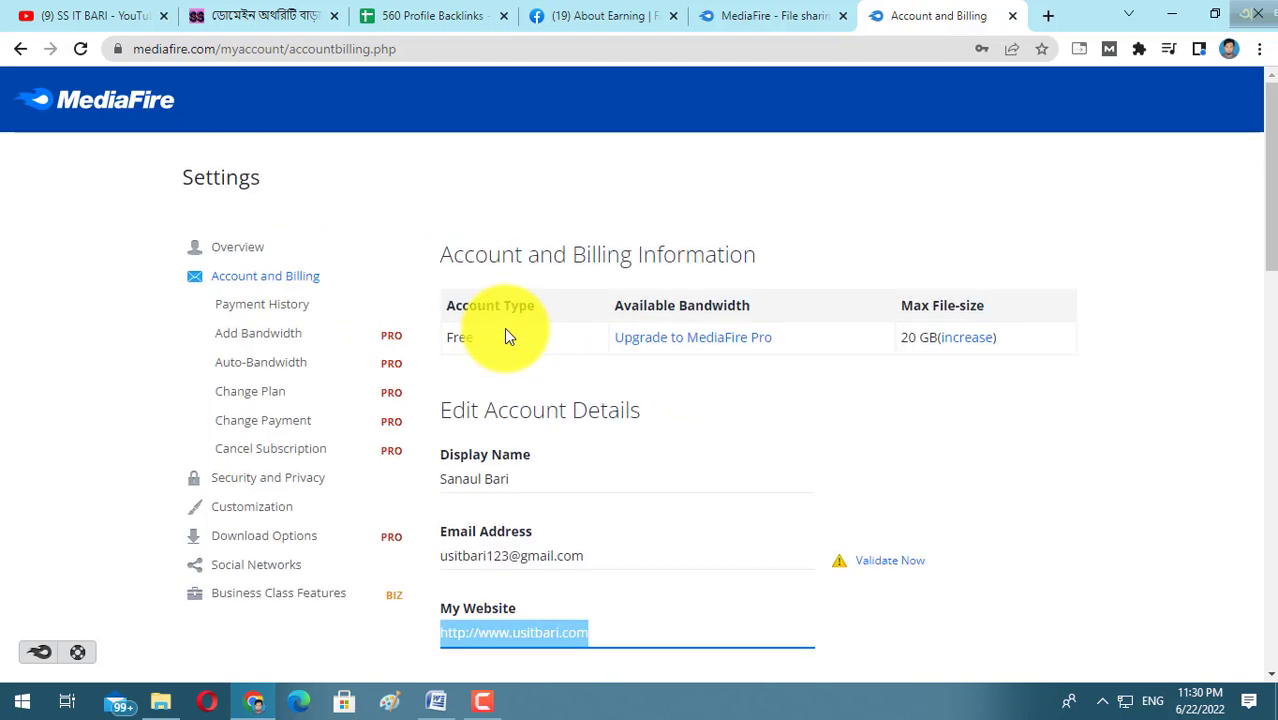
pyautogui.scroll(-13, 508, 334)
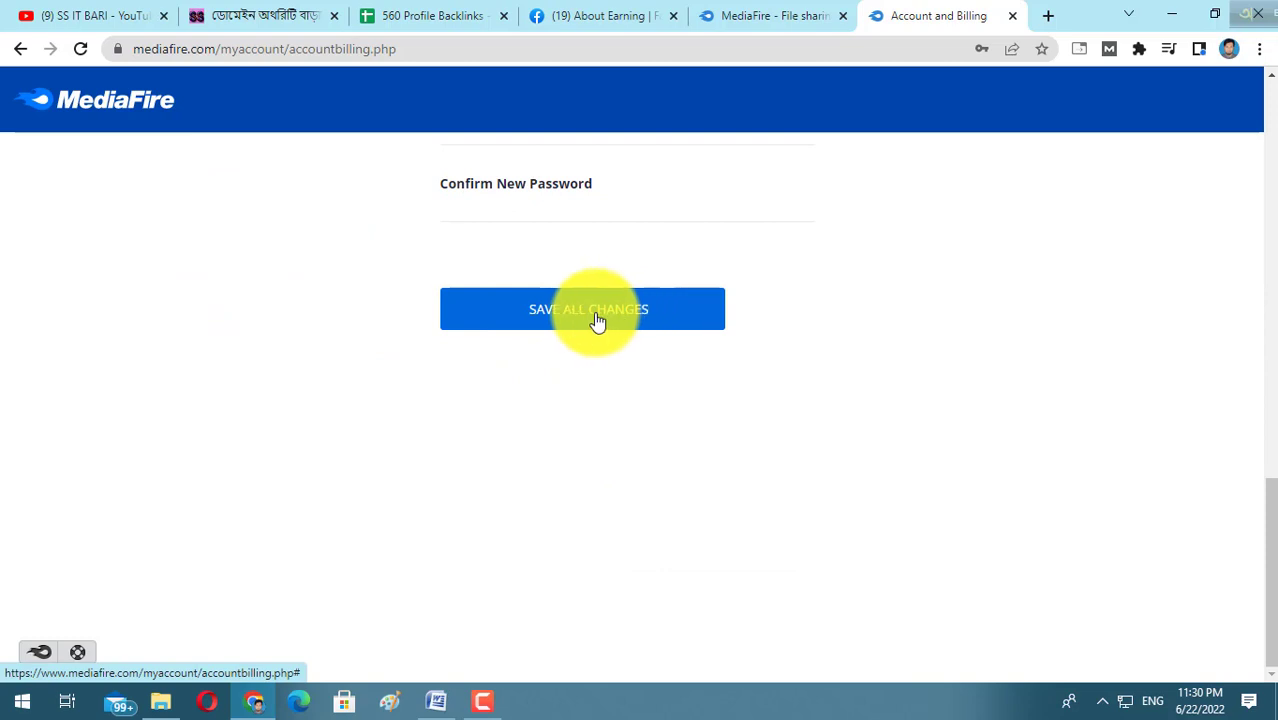
pyautogui.scroll(8, 595, 320)
# - Return to the 560 Profile Backlinks sheet and examine the listed profile sites and their DA scores
pyautogui.click(477, 12)
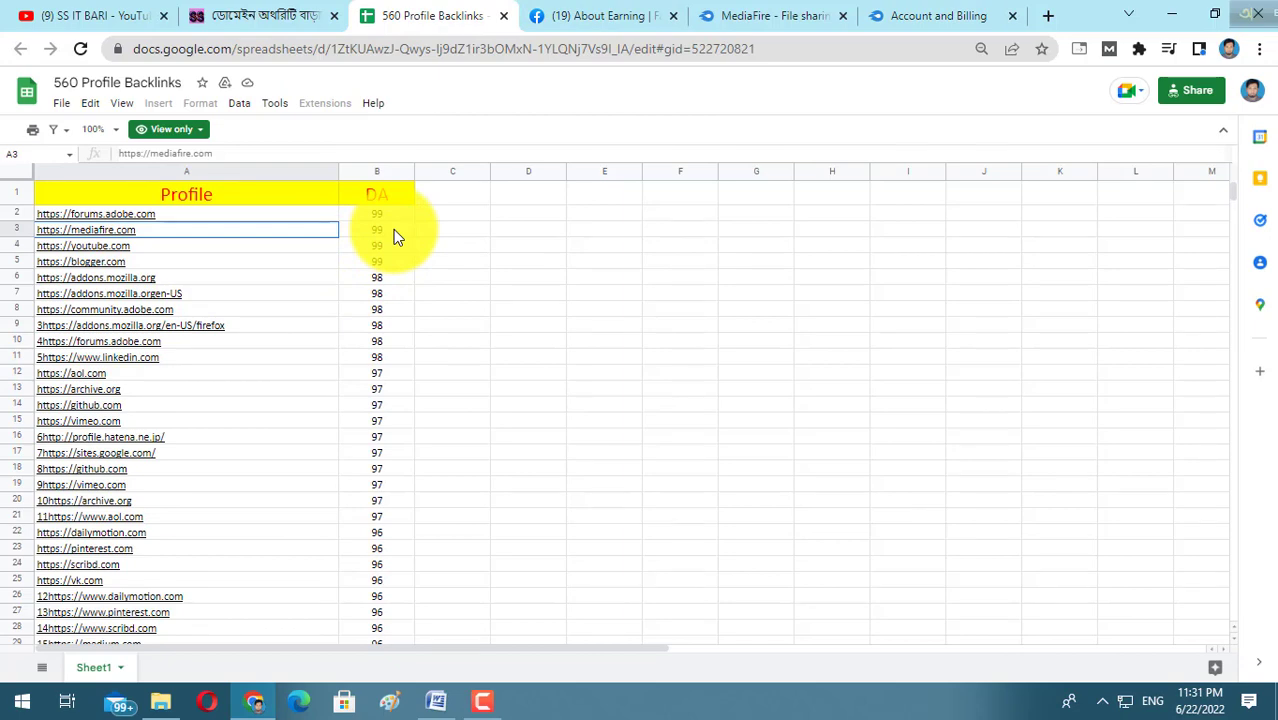
pyautogui.click(178, 234)
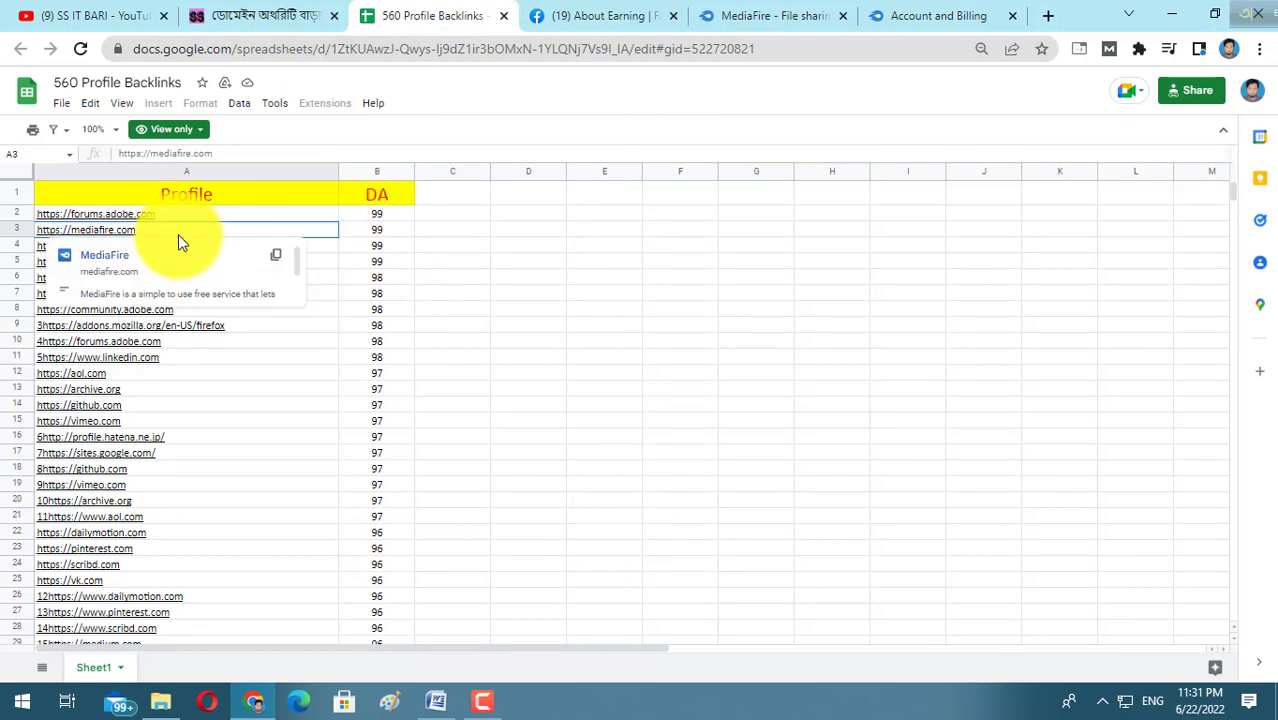
pyautogui.click(600, 355)
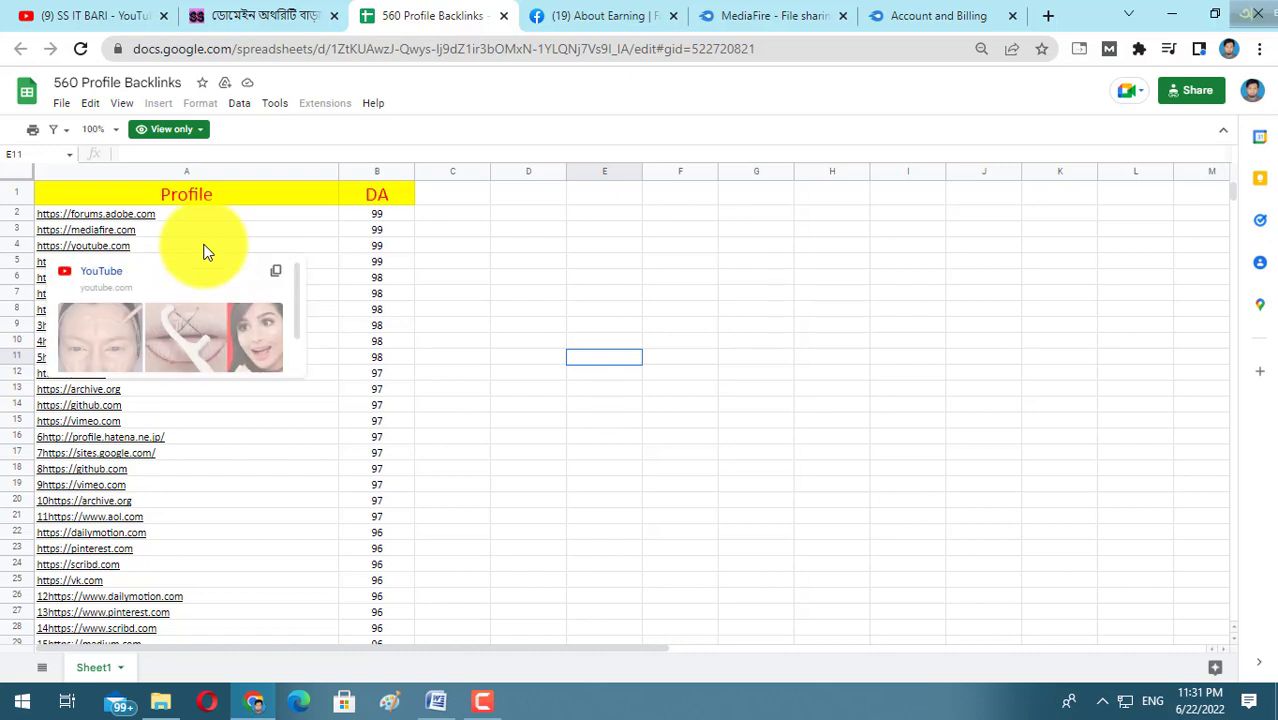
pyautogui.click(662, 330)
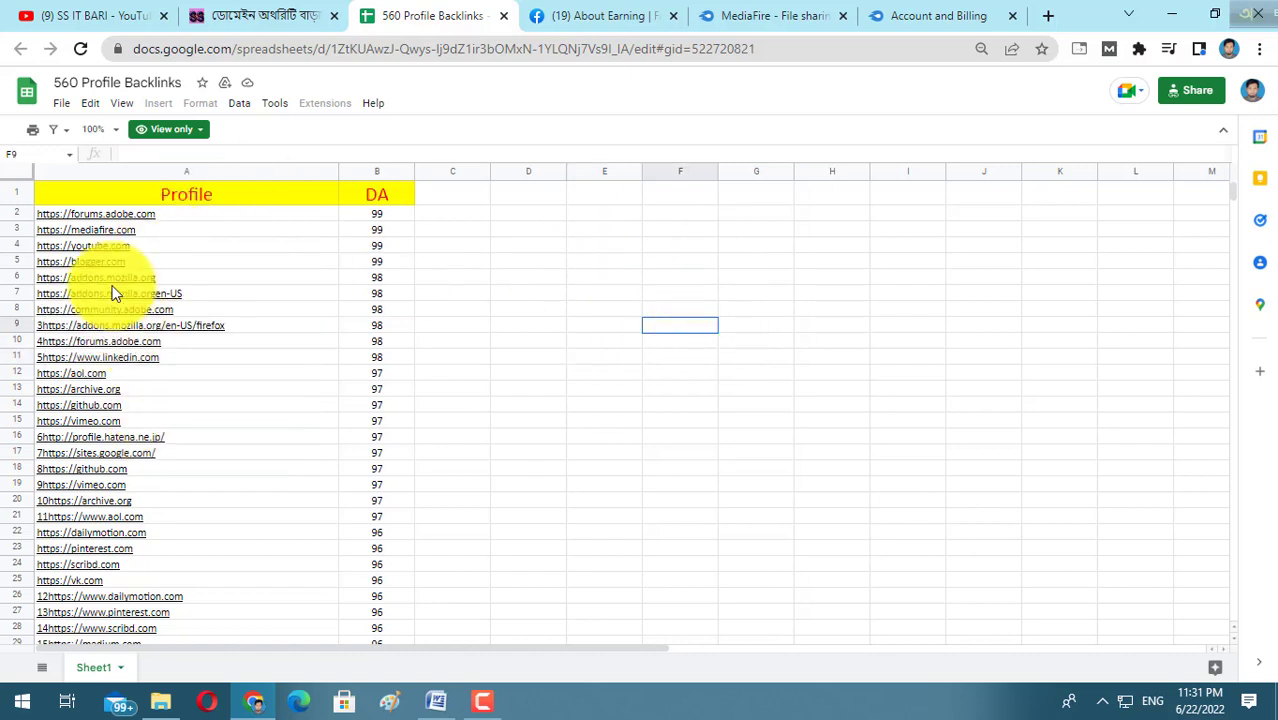
pyautogui.moveTo(162, 379)
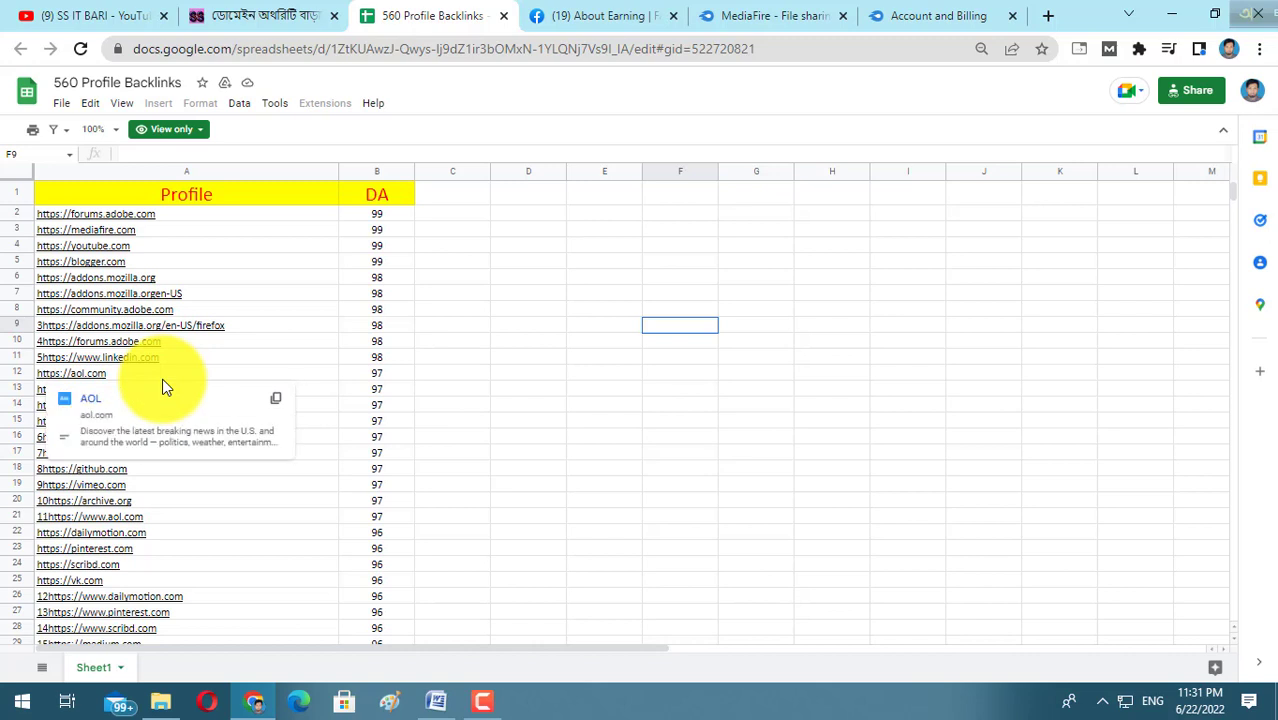
pyautogui.click(480, 311)
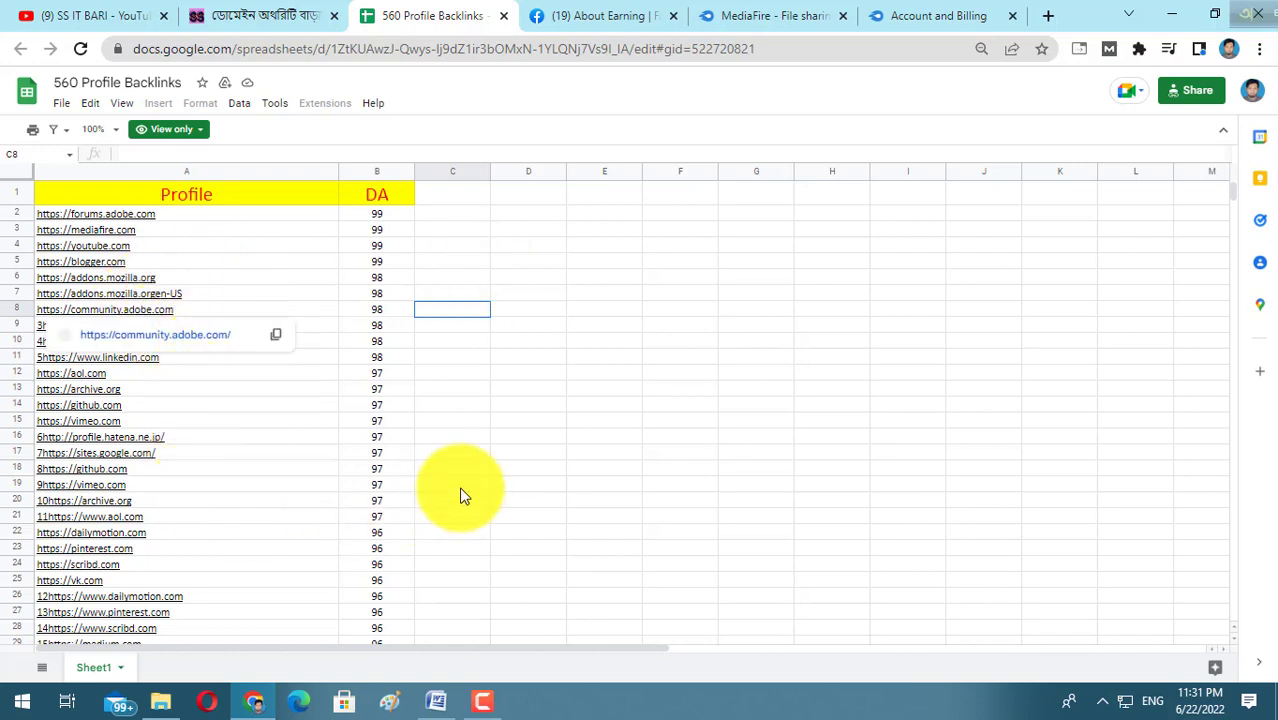
pyautogui.click(540, 467)
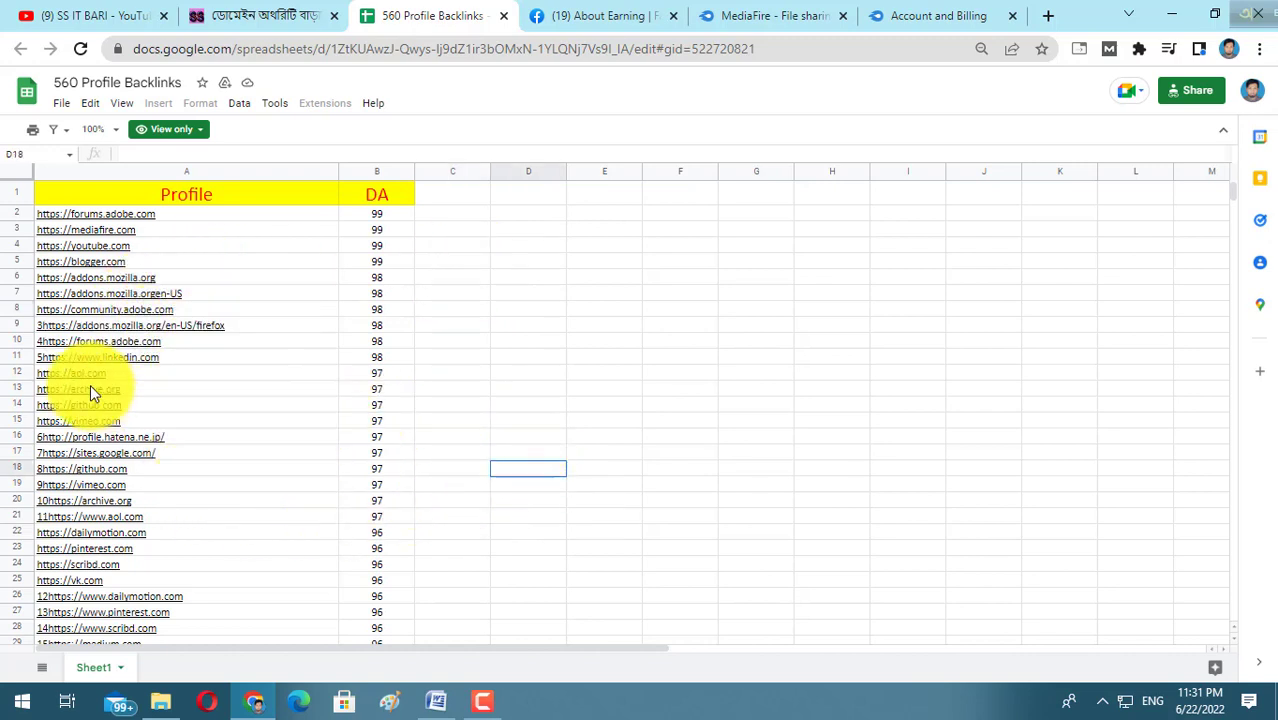
pyautogui.click(527, 296)
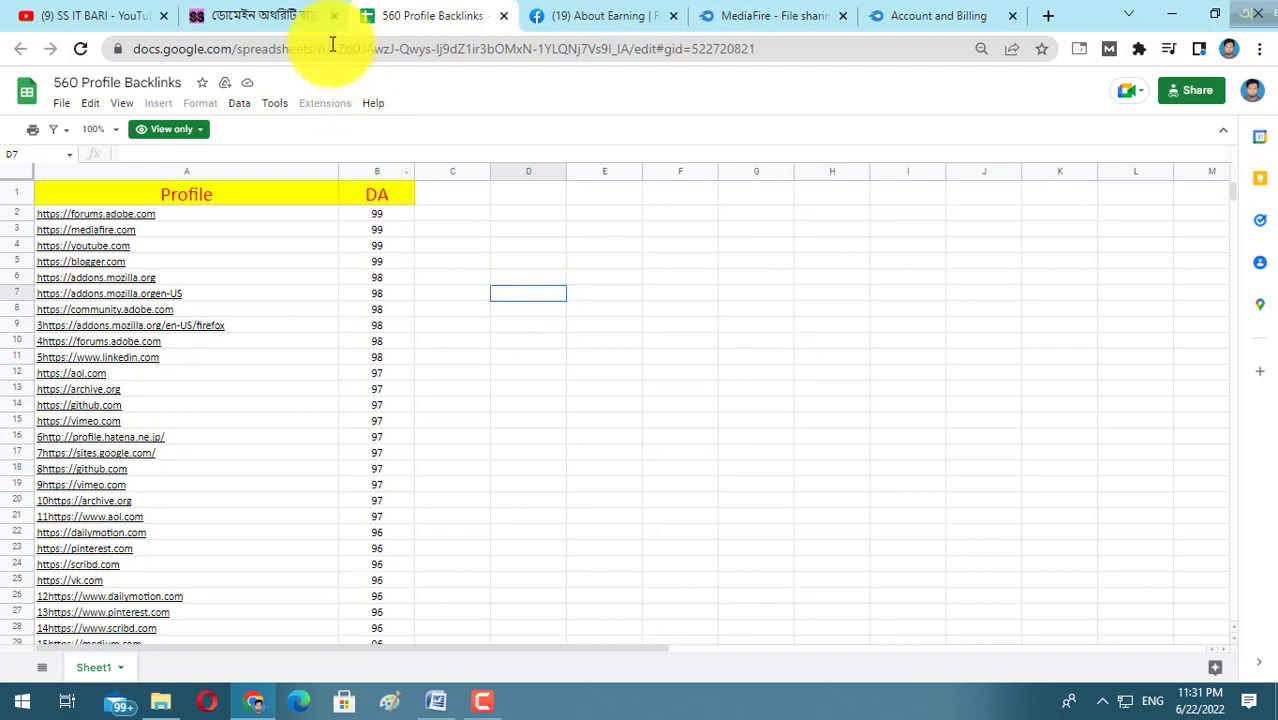
# - Switch to the ssitbari.com article on increasing domain authority and read through its sections, including the authority checker tool recommendation
pyautogui.click(257, 14)
pyautogui.scroll(-5, 490, 326)
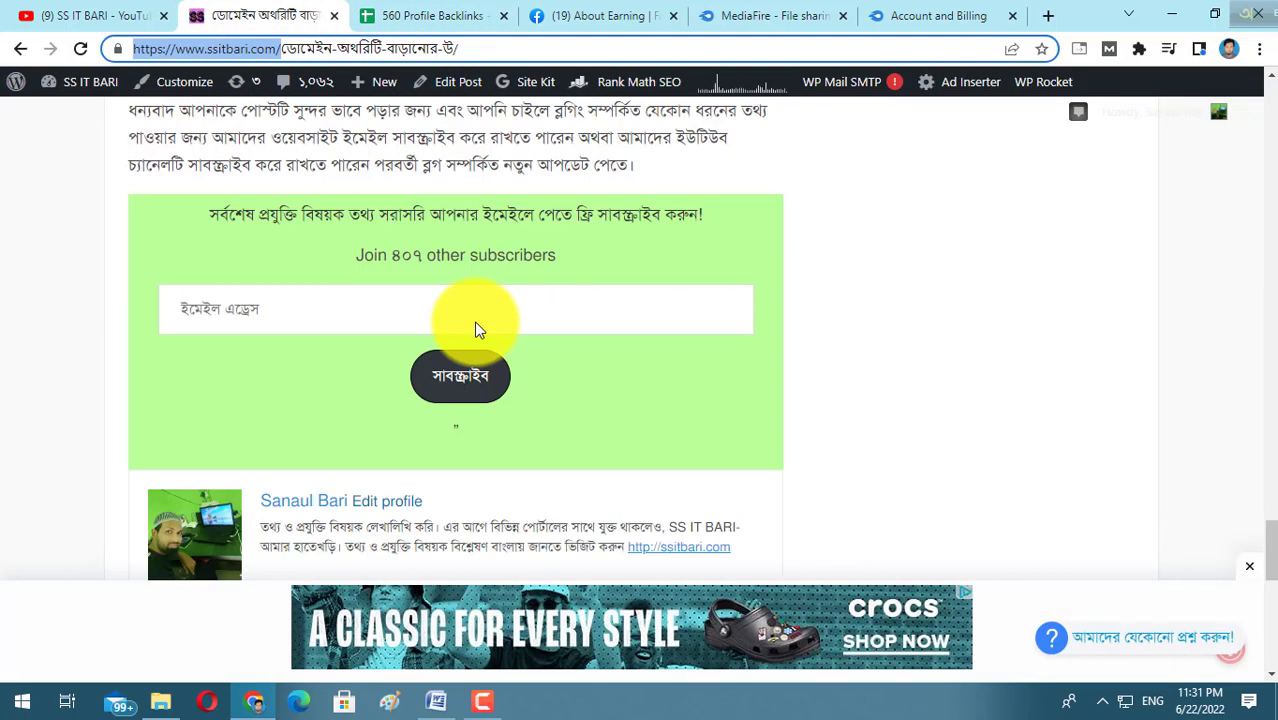
pyautogui.scroll(15, 476, 328)
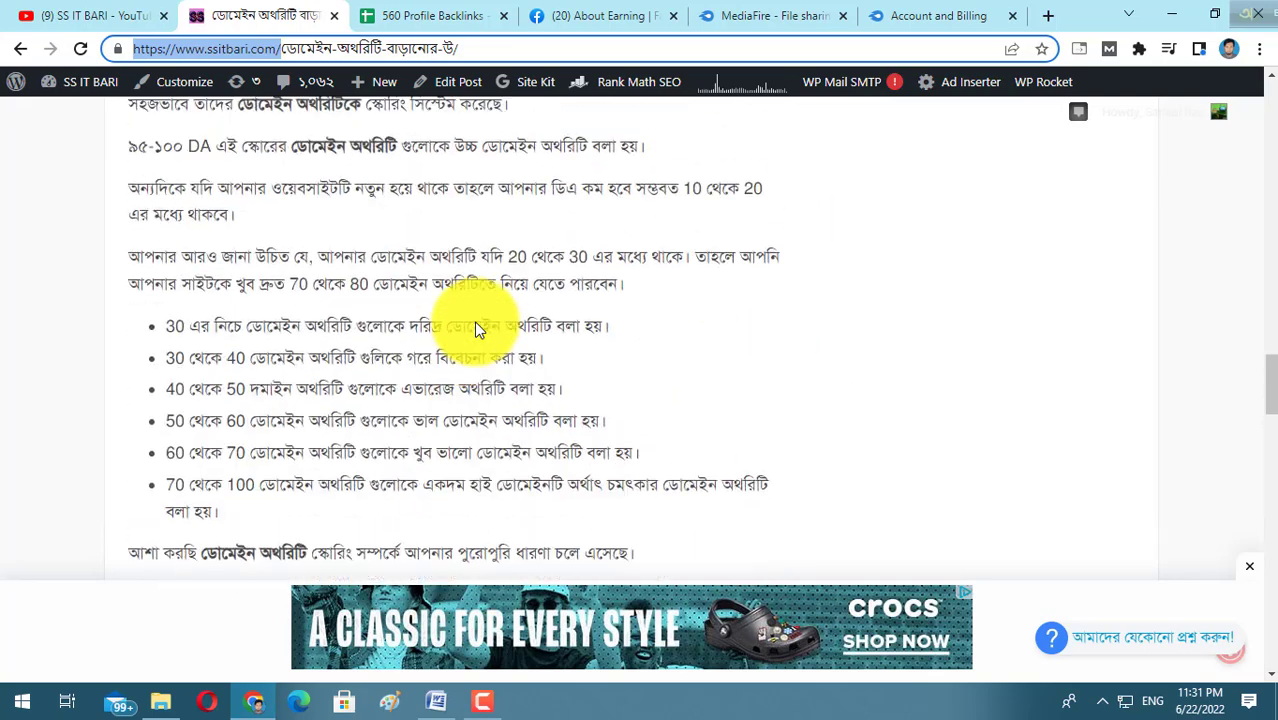
pyautogui.scroll(20, 476, 330)
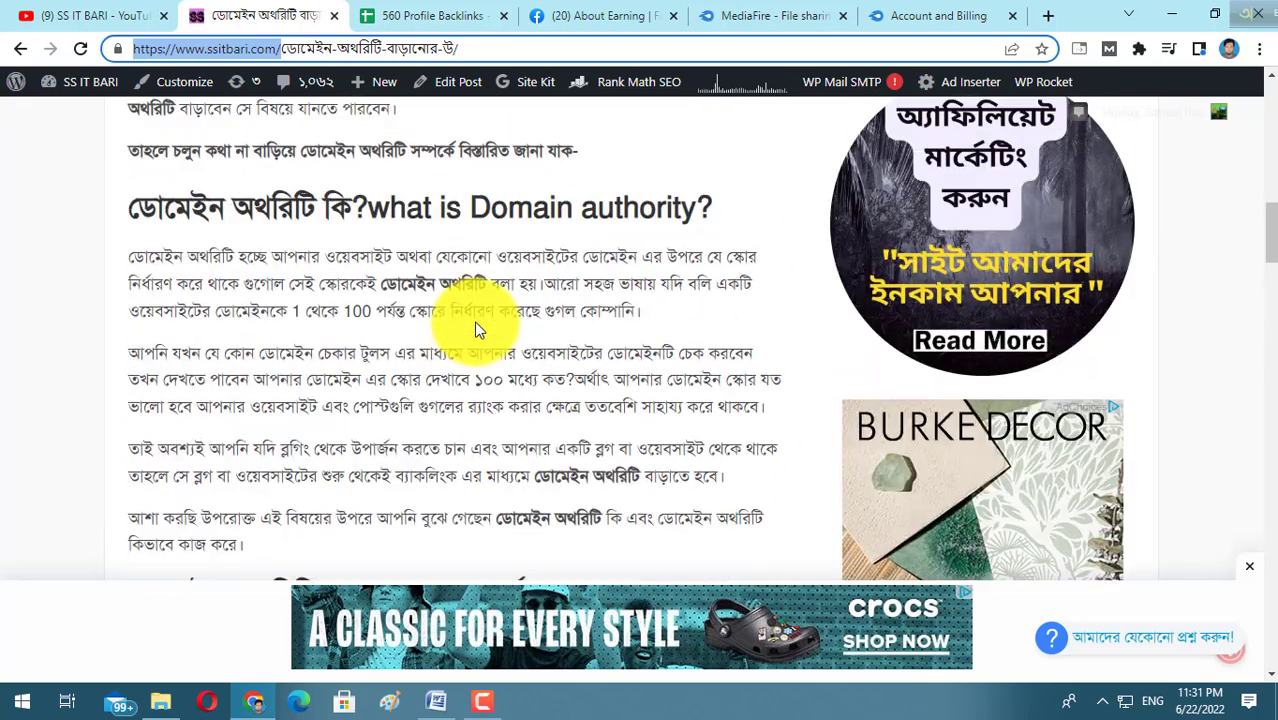
pyautogui.scroll(10, 476, 330)
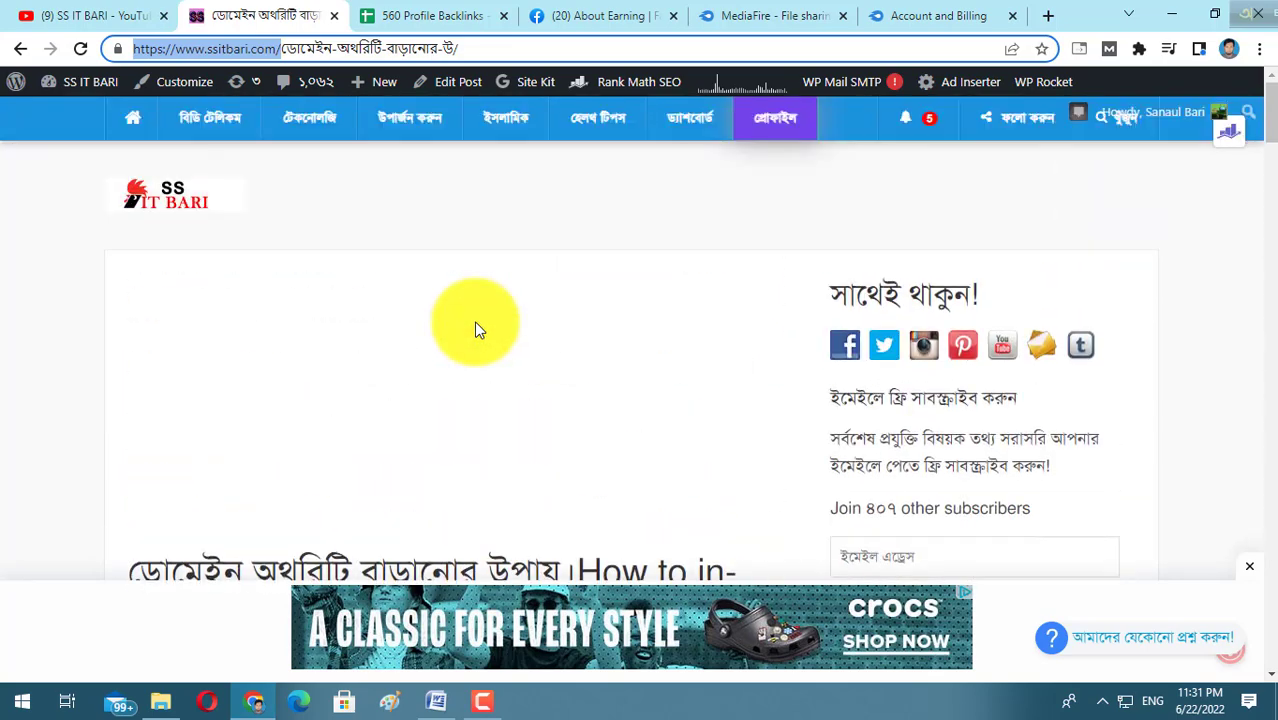
pyautogui.scroll(-5, 476, 330)
pyautogui.scroll(-8, 471, 366)
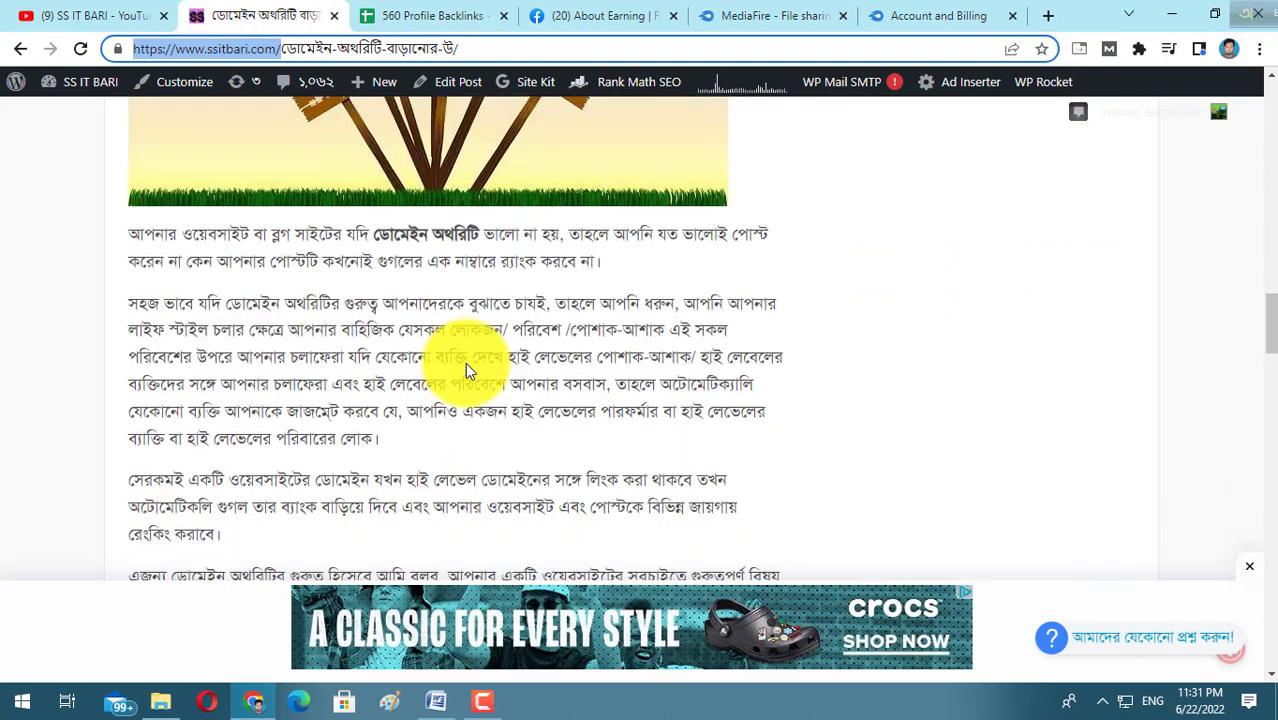
pyautogui.scroll(-15, 465, 370)
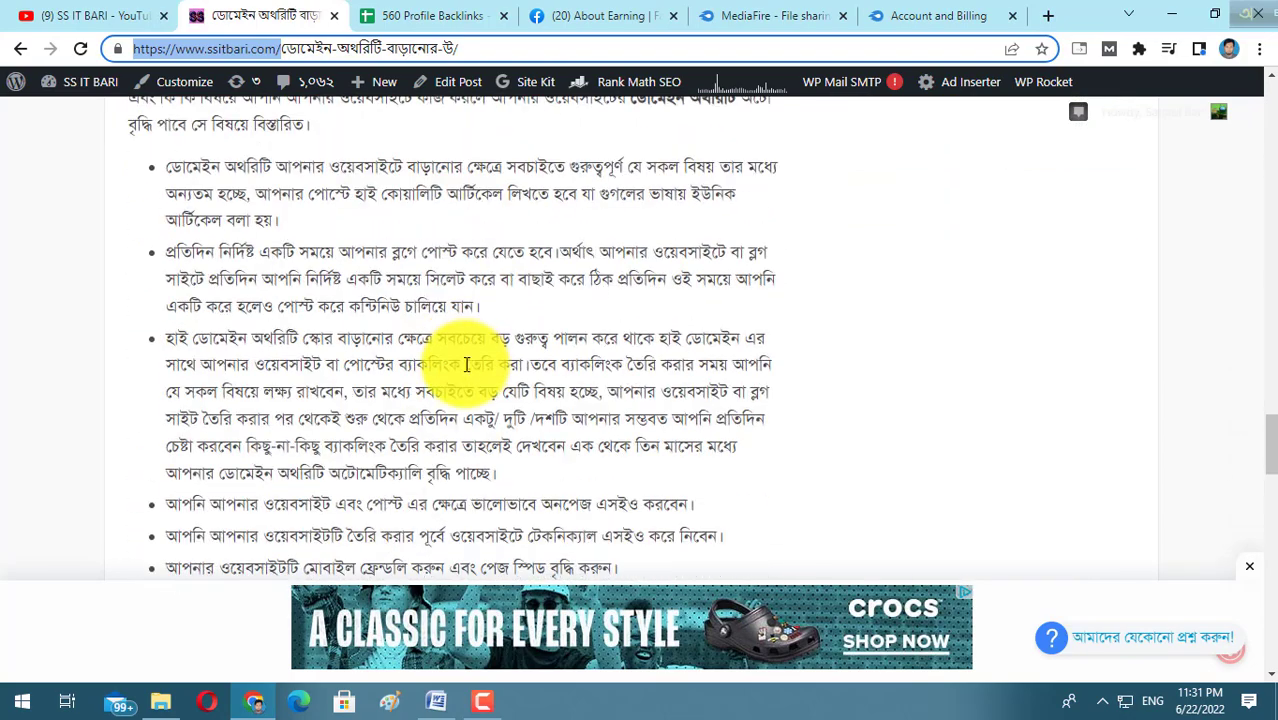
pyautogui.scroll(-5, 462, 366)
pyautogui.scroll(2, 462, 366)
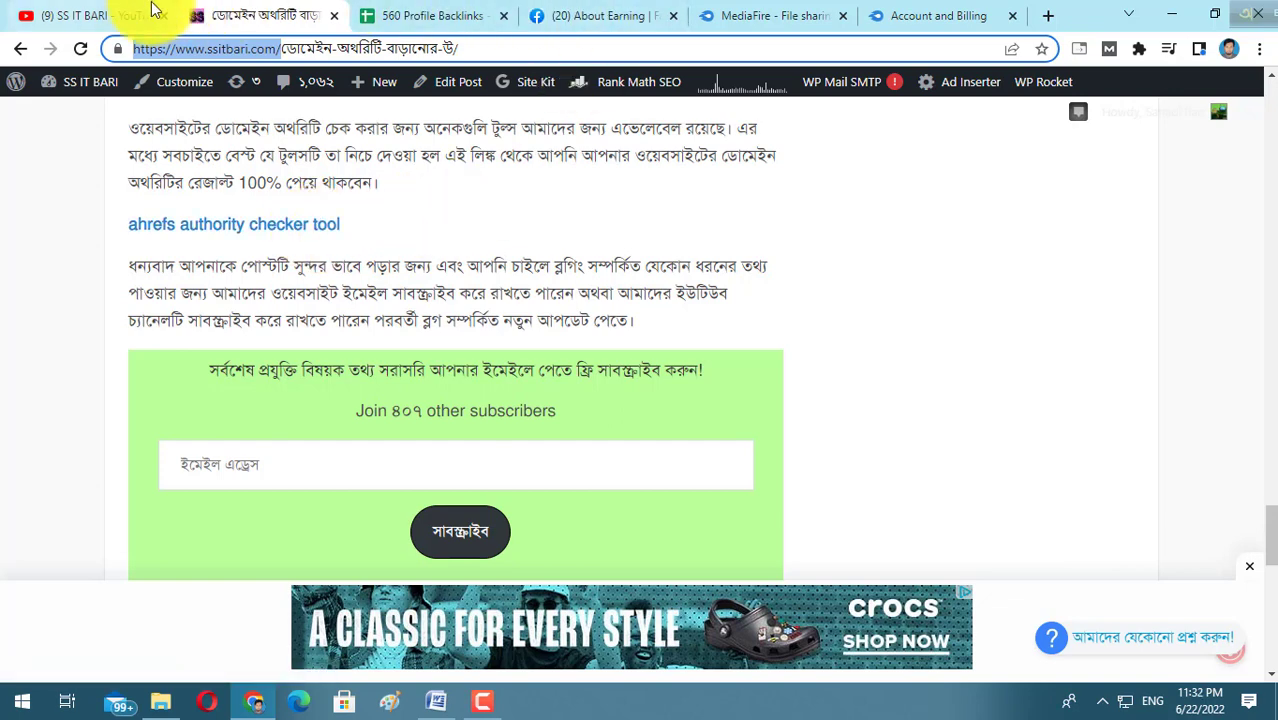
# - Switch to the SS IT BARI YouTube channel page
pyautogui.click(104, 14)
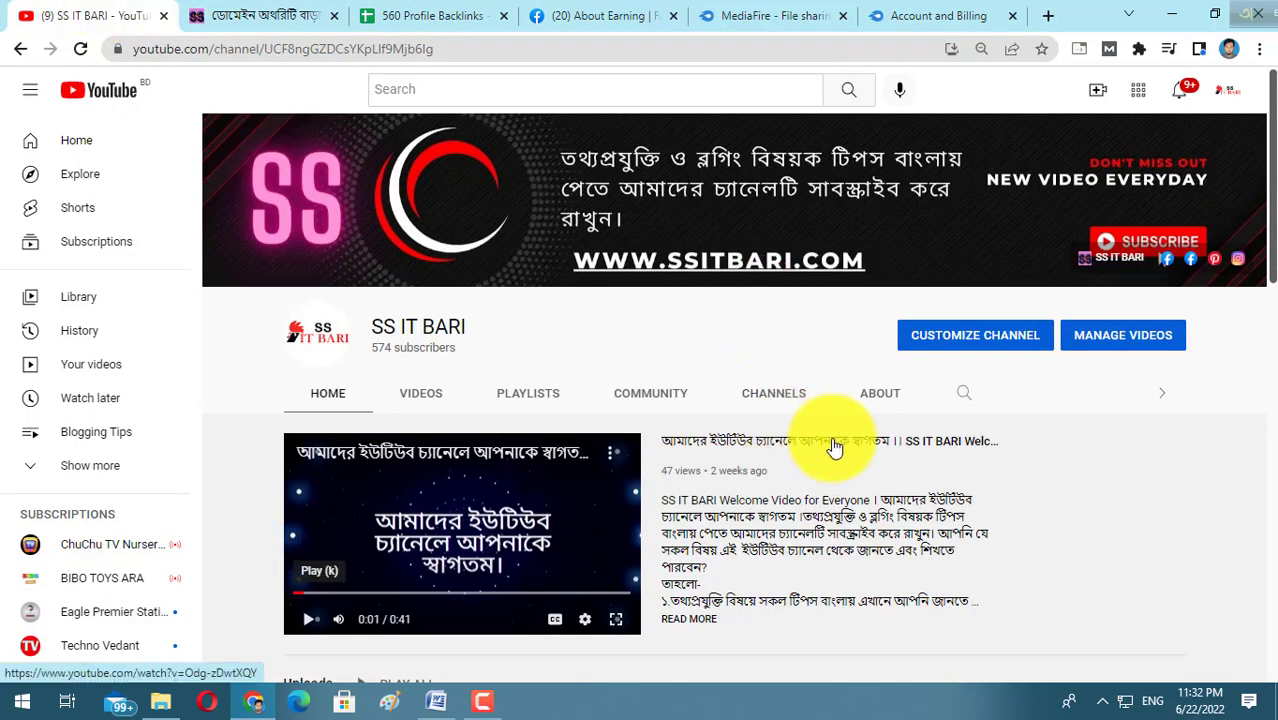